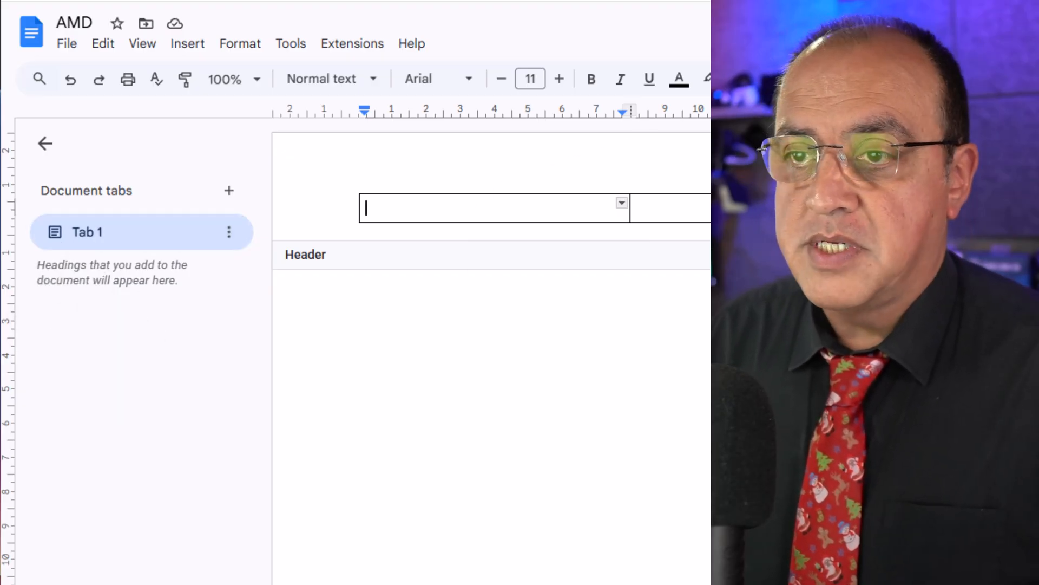
Insert the logo image file "amd web design.png" from the computer into the first cell of the header table.
click(184, 46)
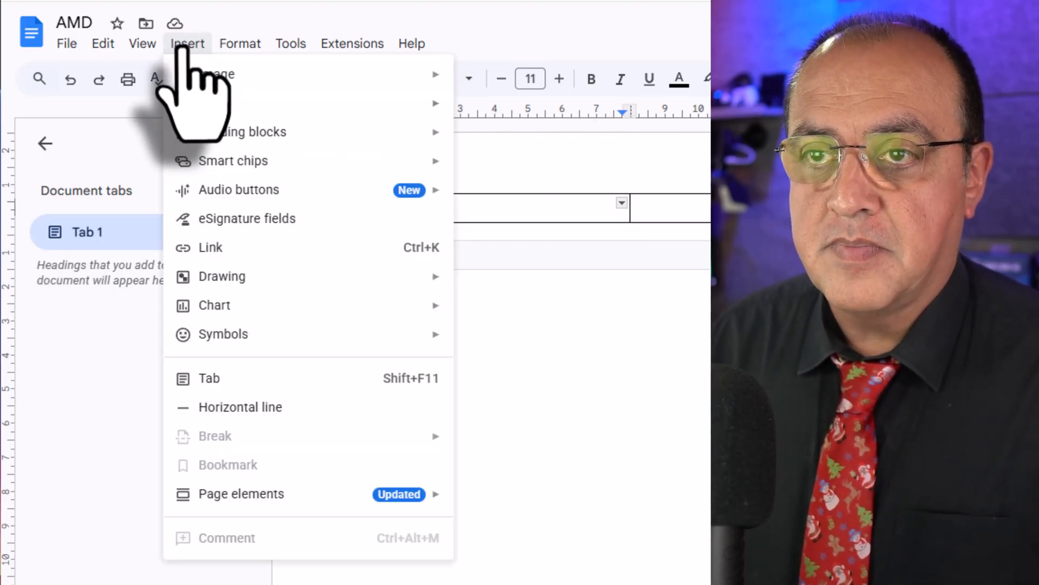
mouse_move(245, 84)
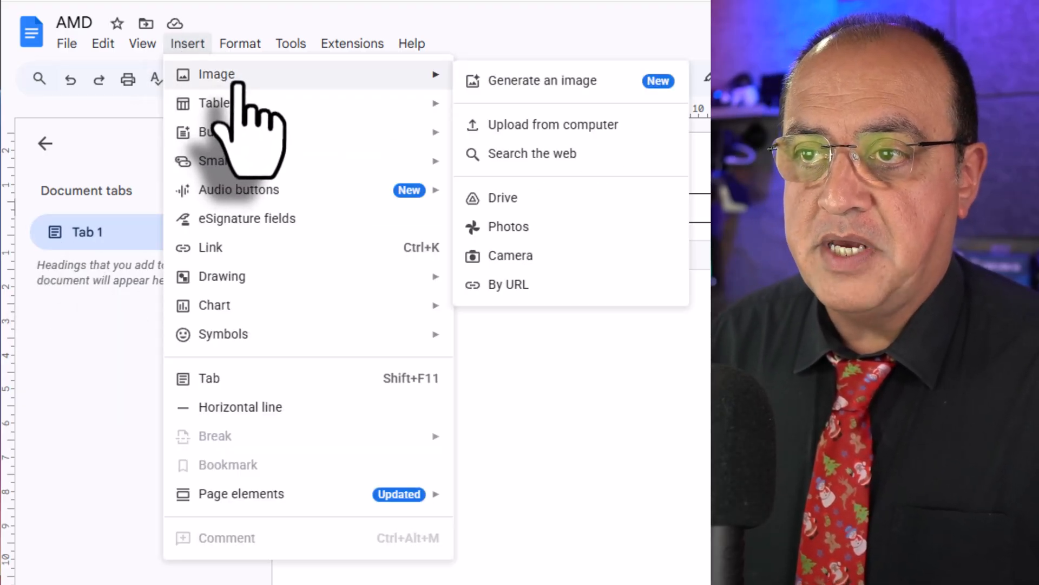
click(512, 126)
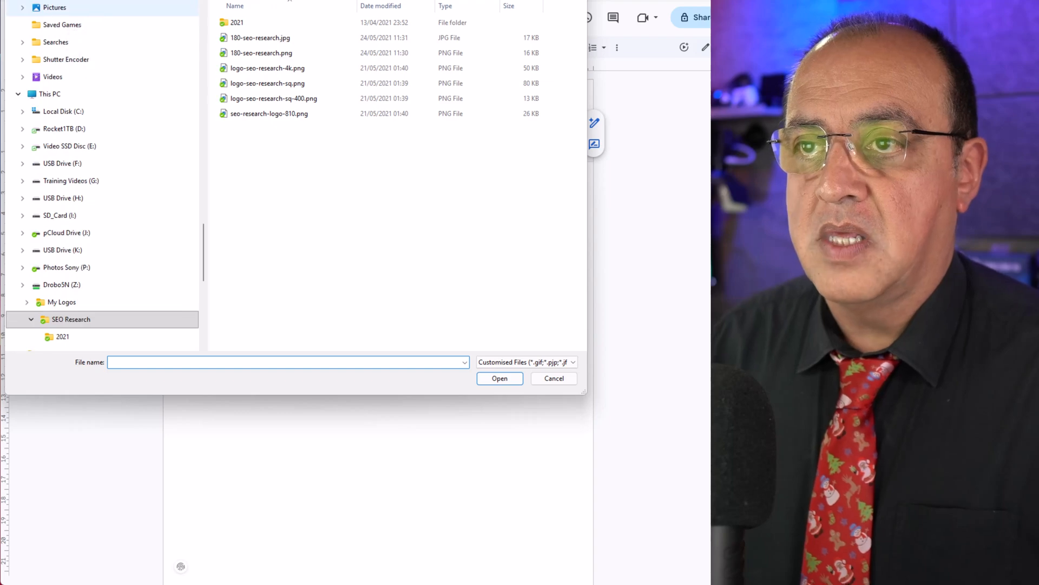
click(325, 1)
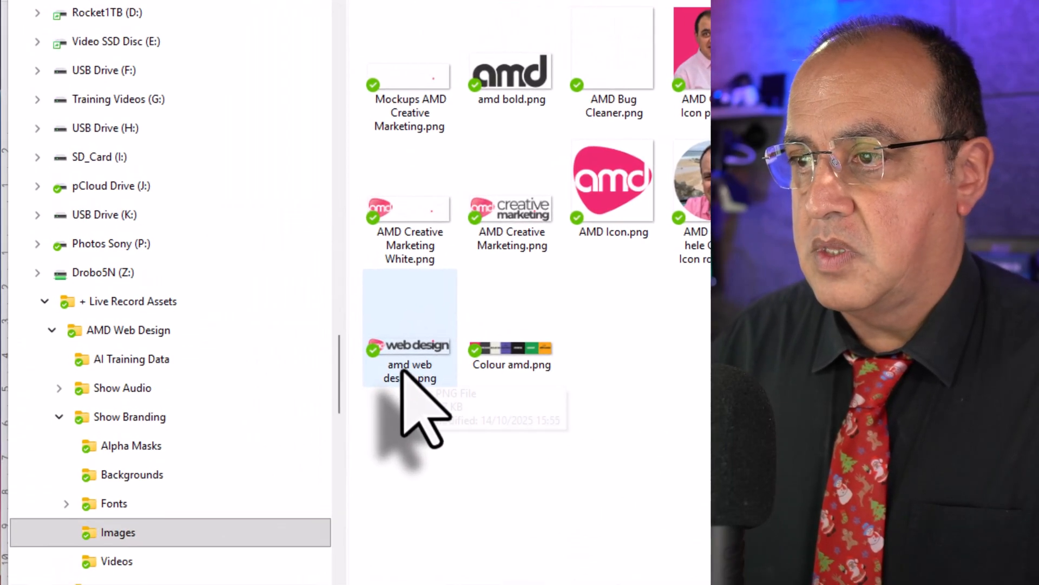
click(403, 371)
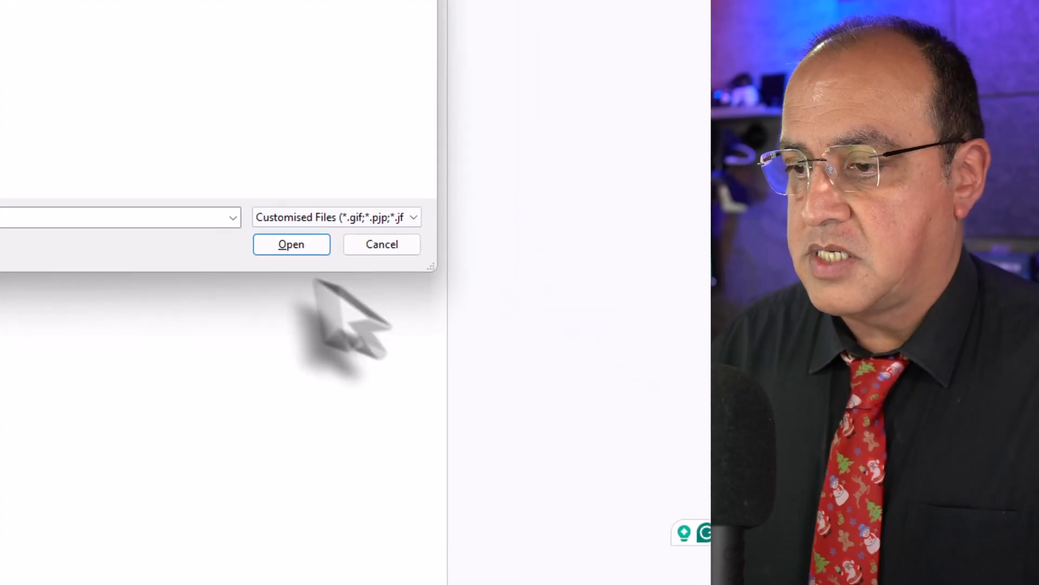
click(511, 303)
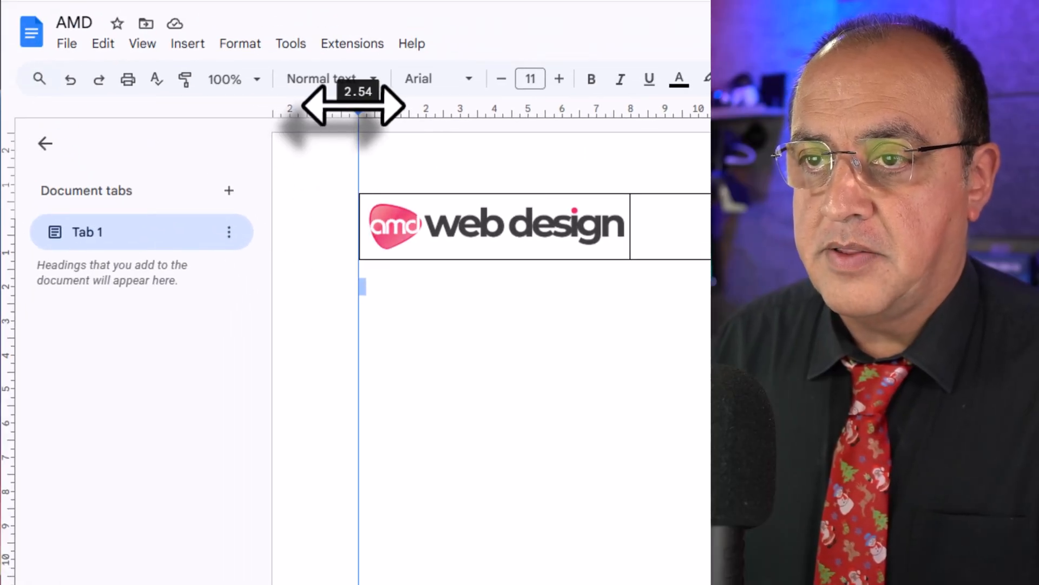
Narrow the page's side margins to about 1.5 cm and paste the company's address and contact details into the header table's second cell.
drag(359, 106, 323, 106)
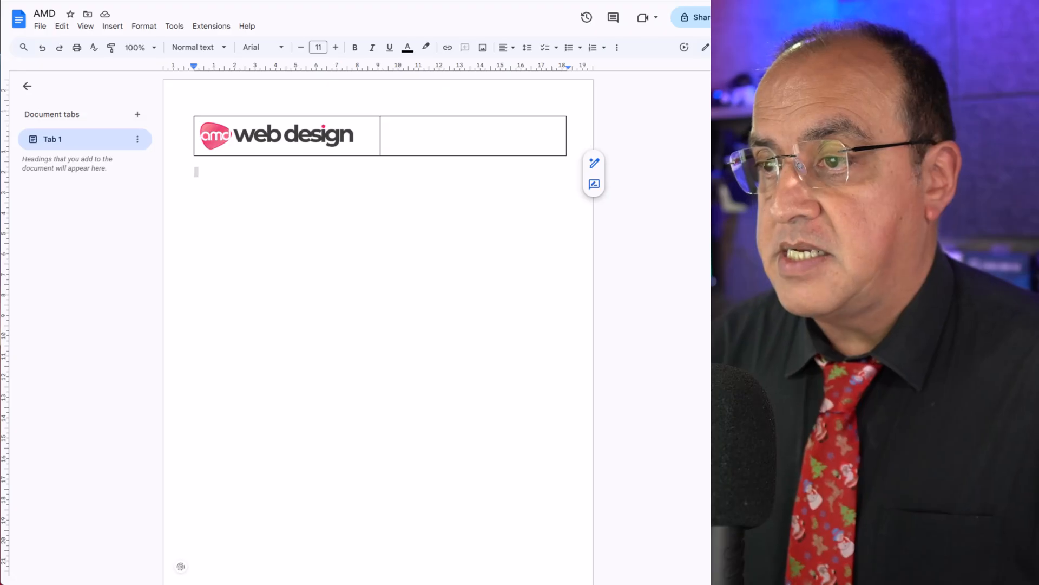
double_click(471, 134)
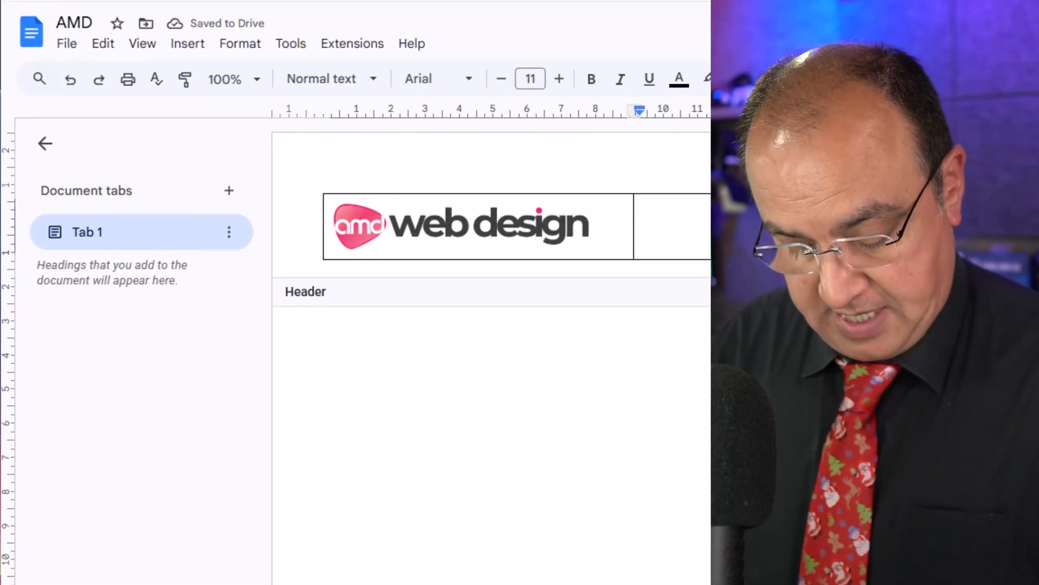
key(ctrl+v)
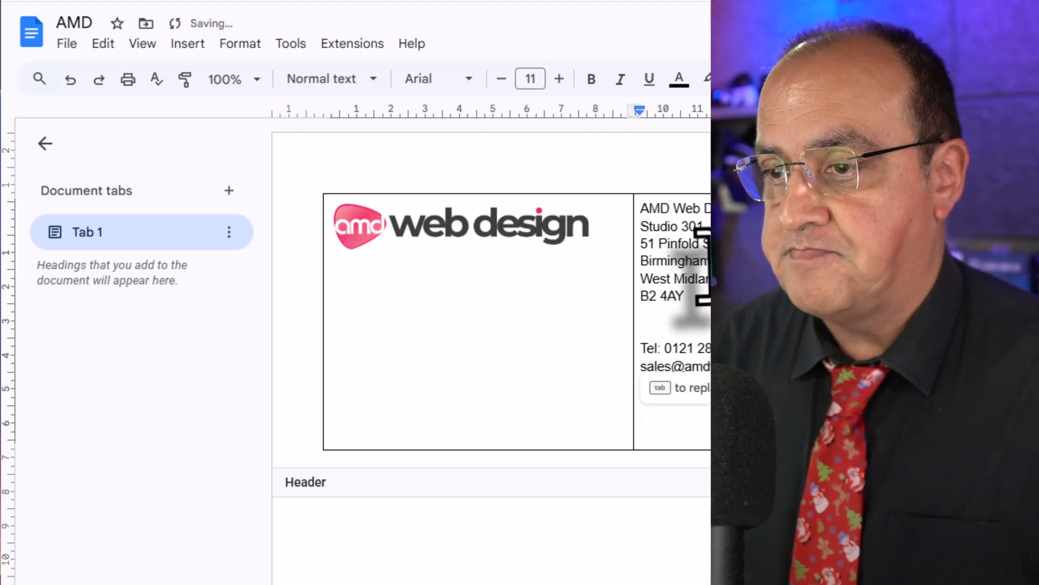
key(Tab)
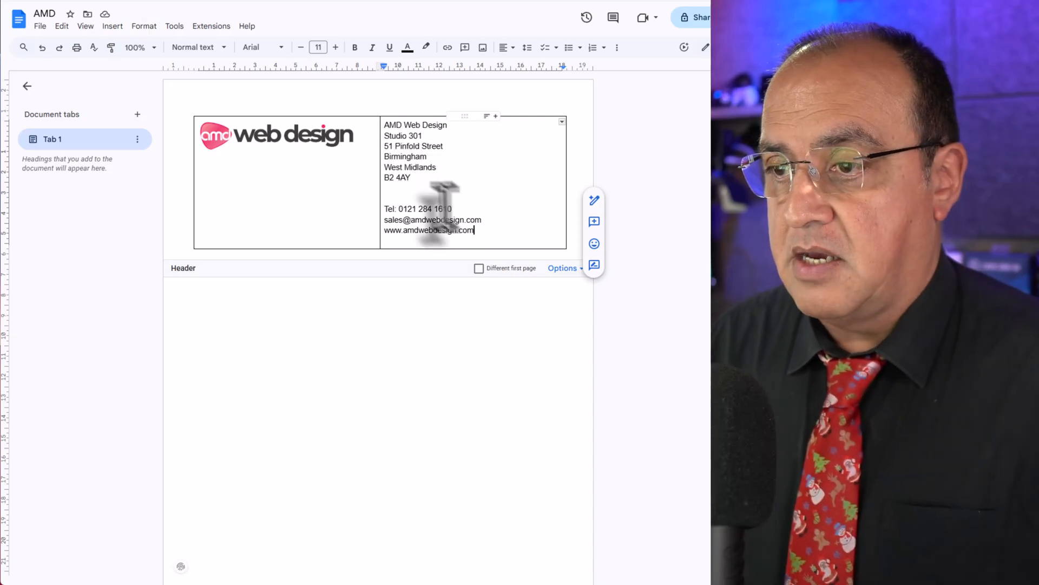
Select the header table's contents and right-align them.
drag(486, 232, 373, 128)
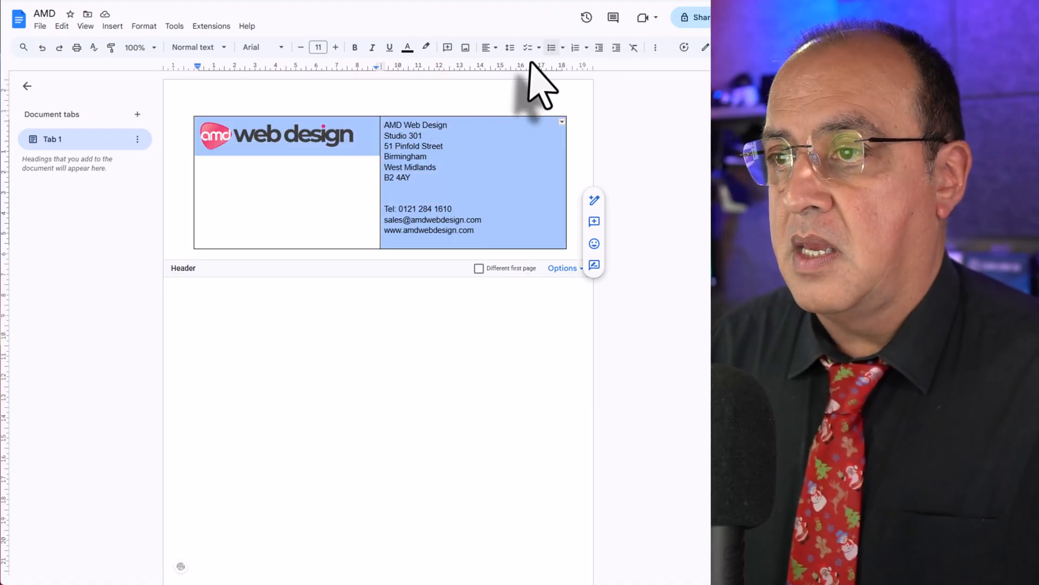
click(494, 53)
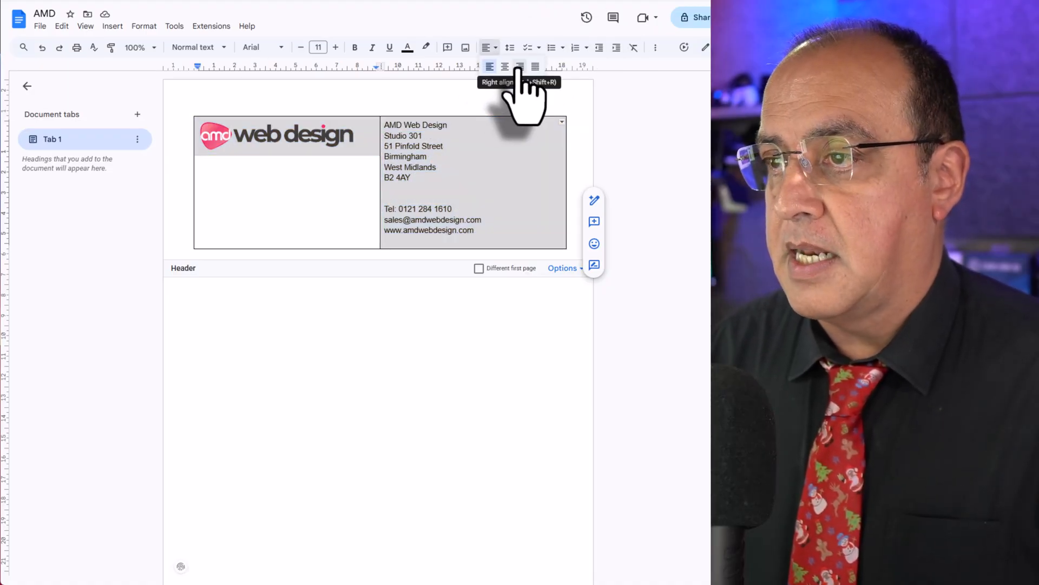
click(520, 67)
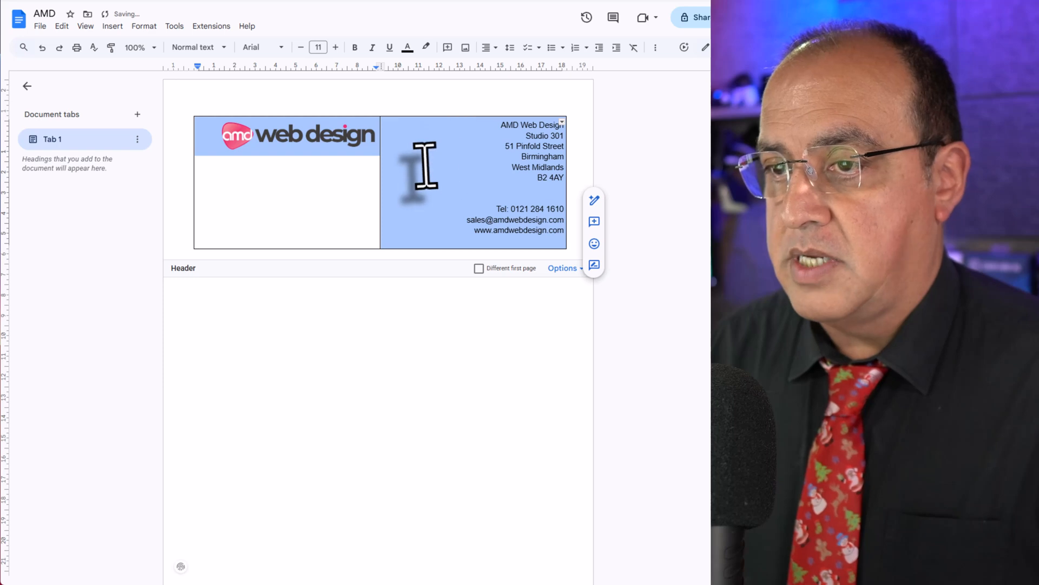
Set the logo in the header's first cell back to left alignment.
click(345, 136)
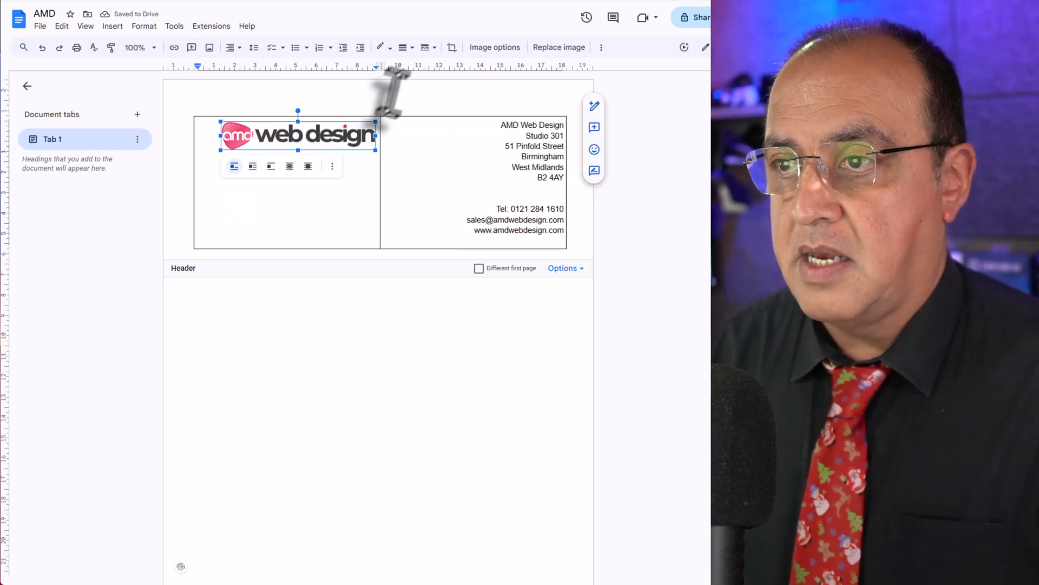
click(230, 50)
click(228, 67)
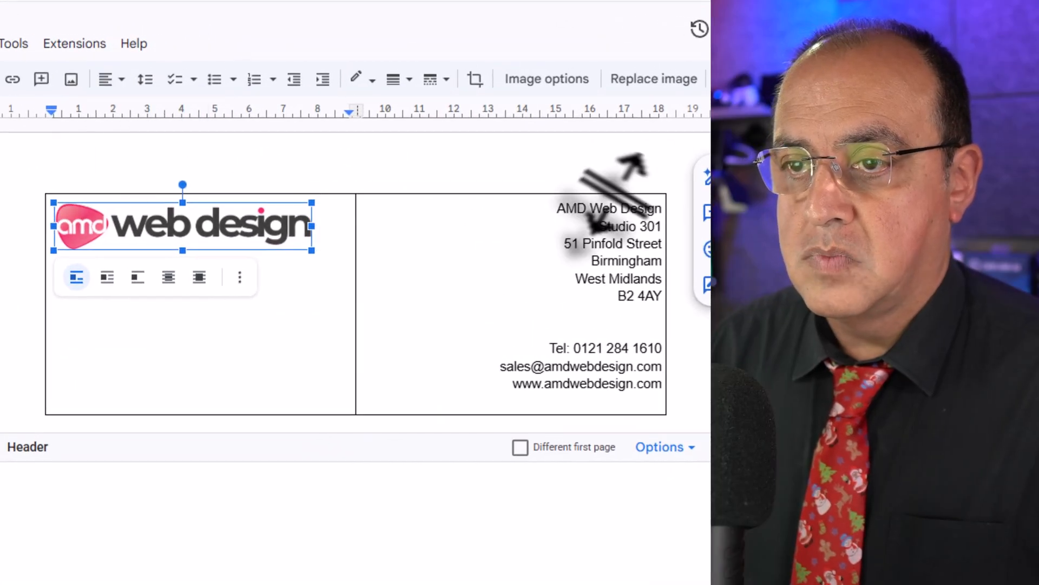
Select everything in the header and change the font to Poppins Normal.
click(536, 232)
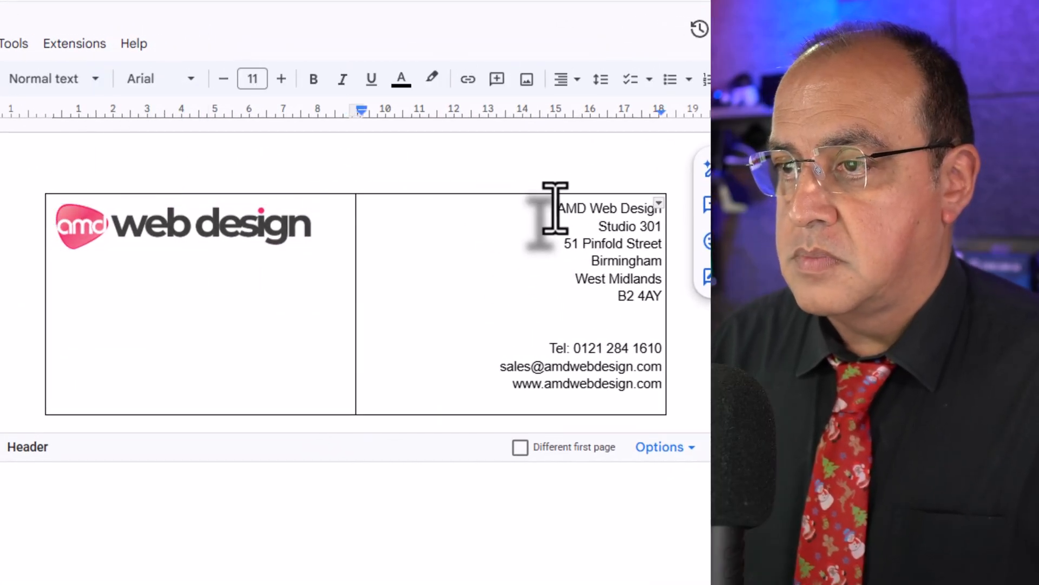
key(ctrl+a)
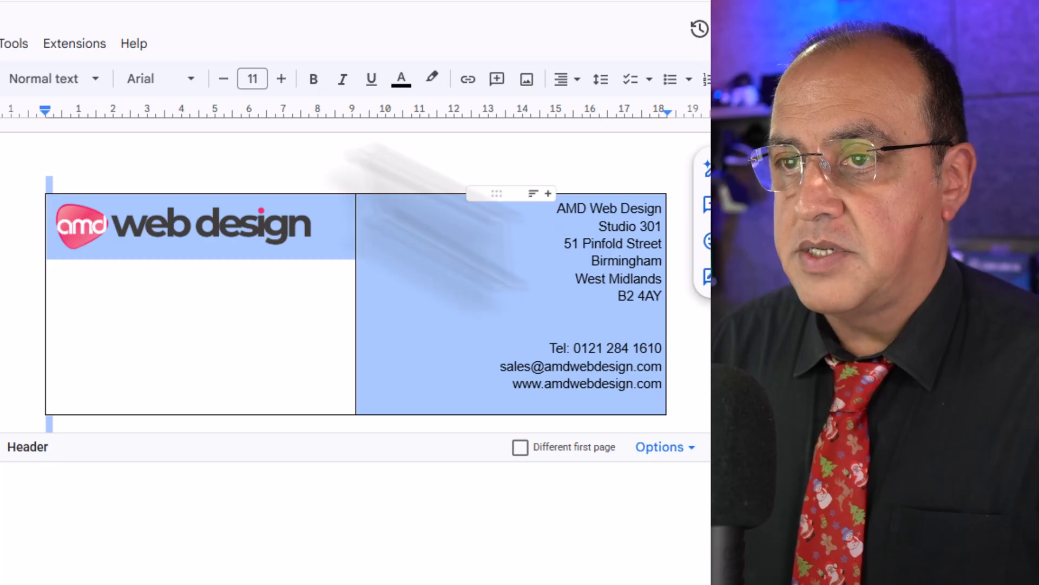
click(184, 80)
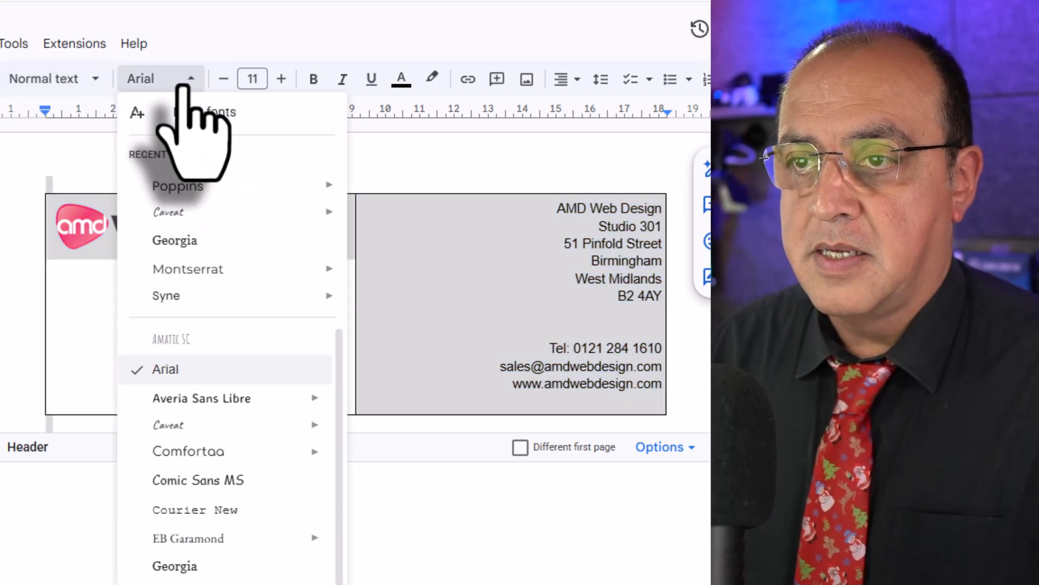
mouse_move(192, 190)
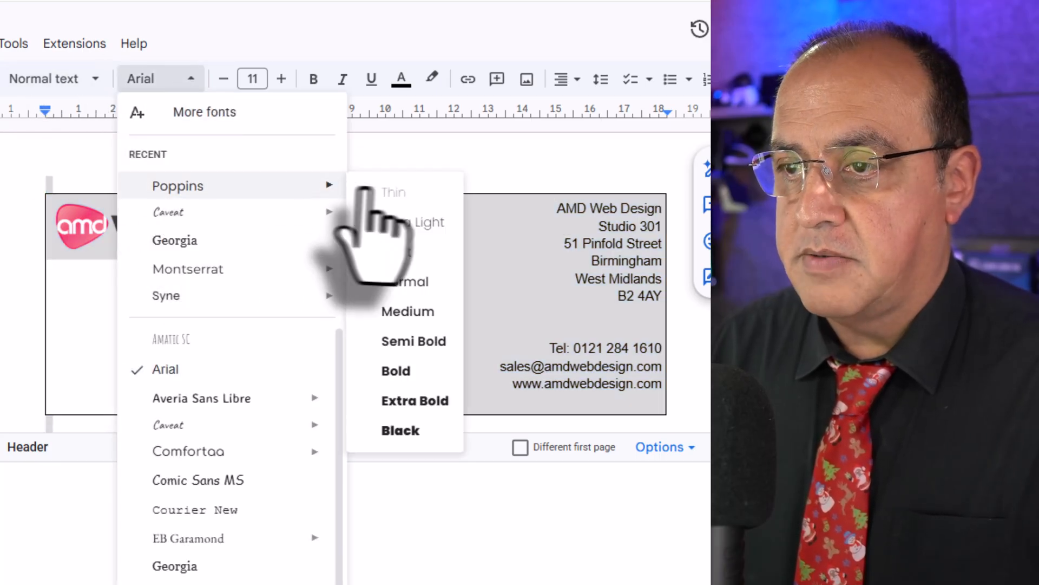
click(407, 282)
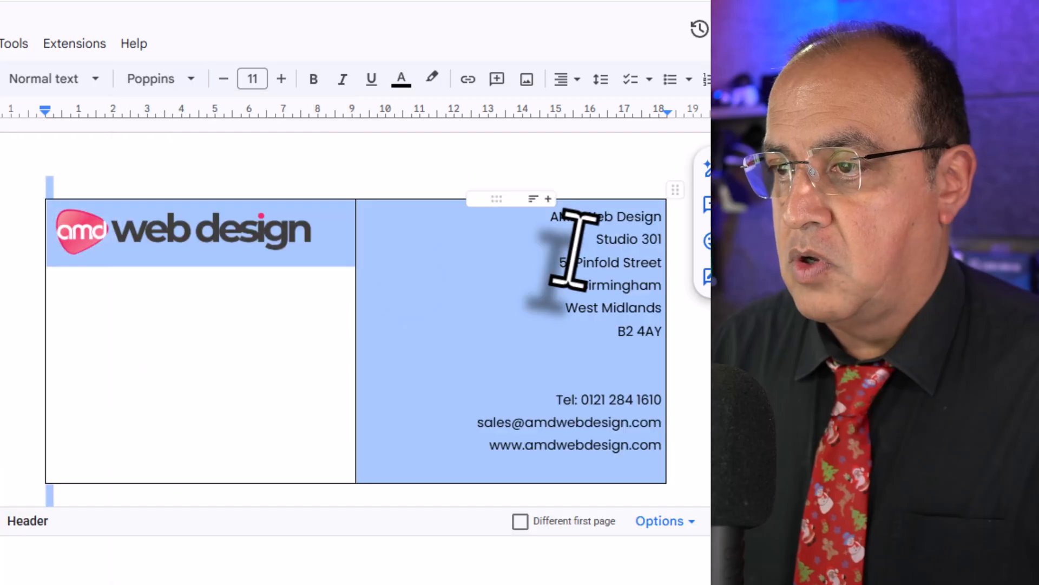
click(563, 264)
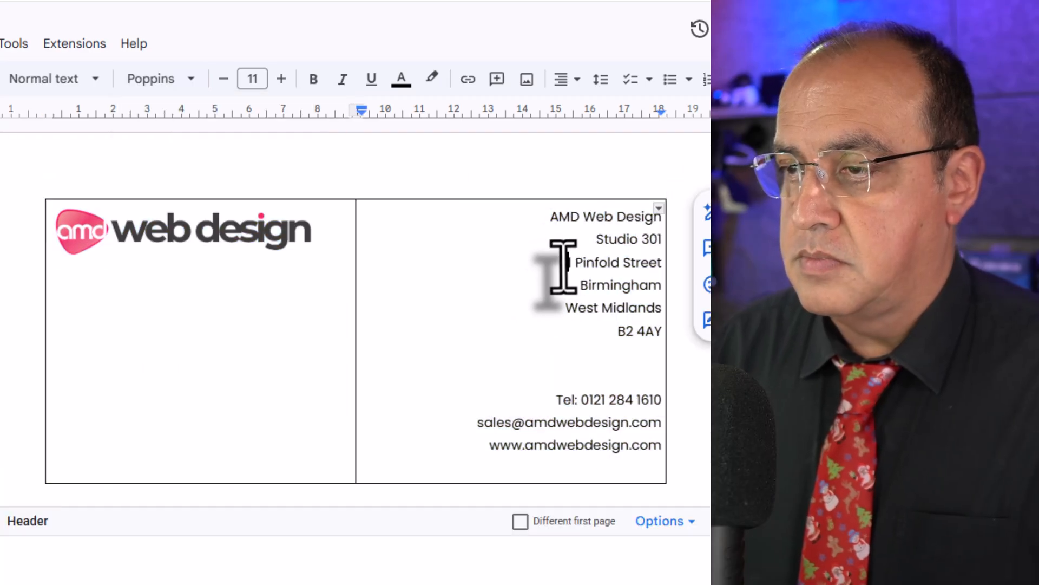
text(51)
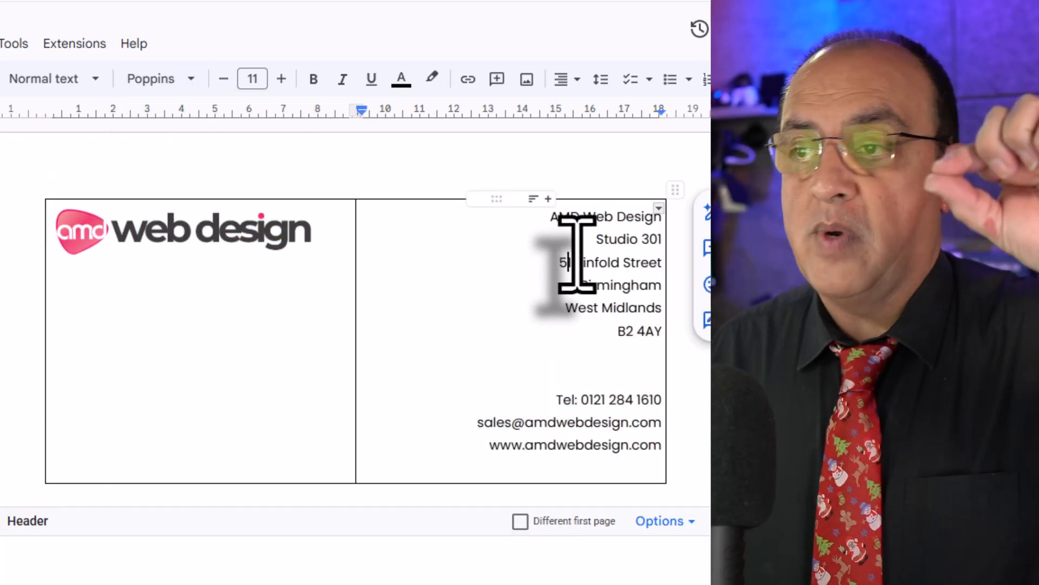
drag(539, 216, 654, 366)
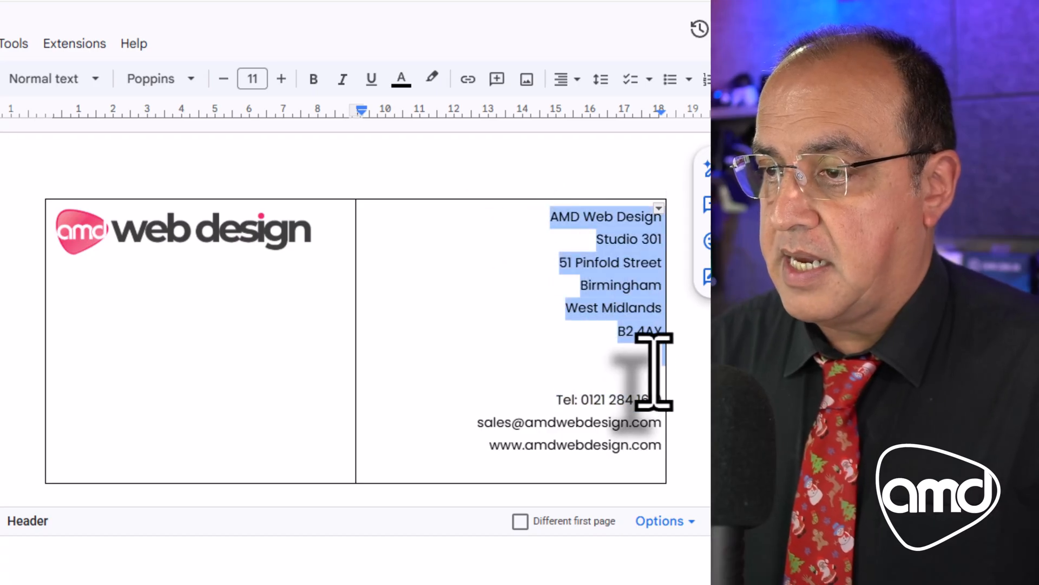
click(647, 354)
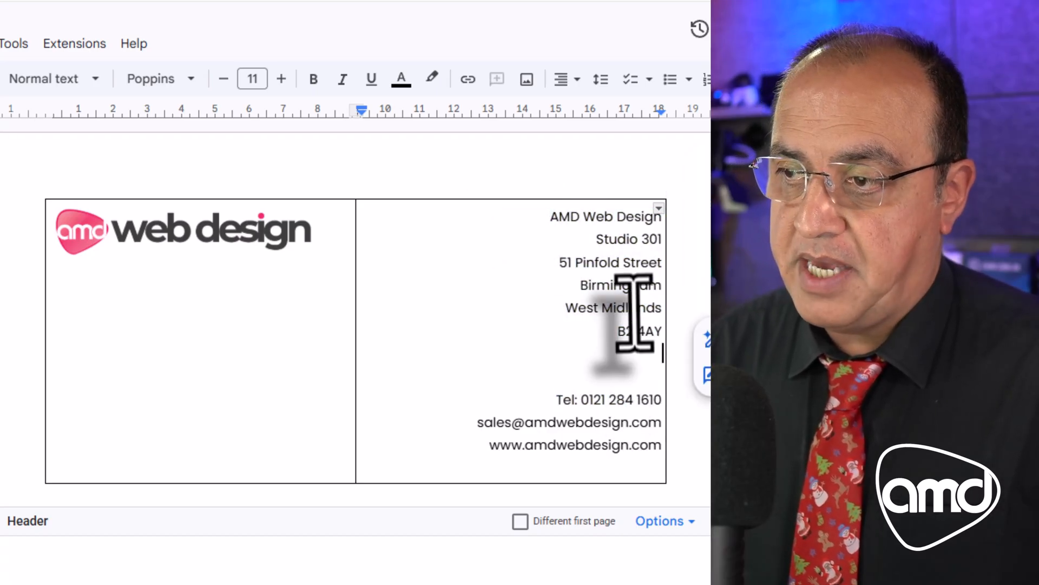
Select all the company and contact details in the header and apply a custom line spacing of 0.5.
drag(552, 217, 661, 456)
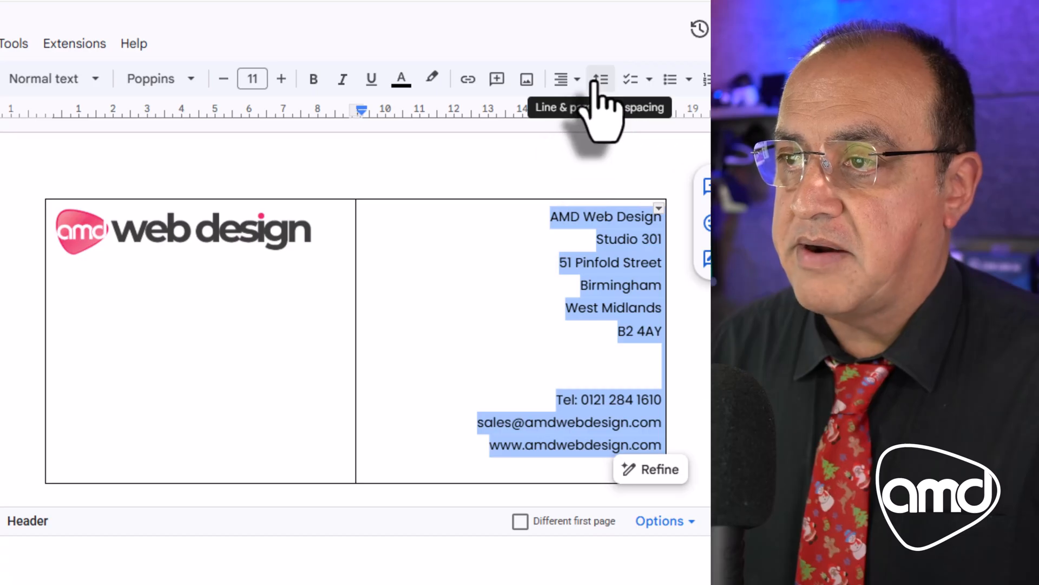
click(599, 80)
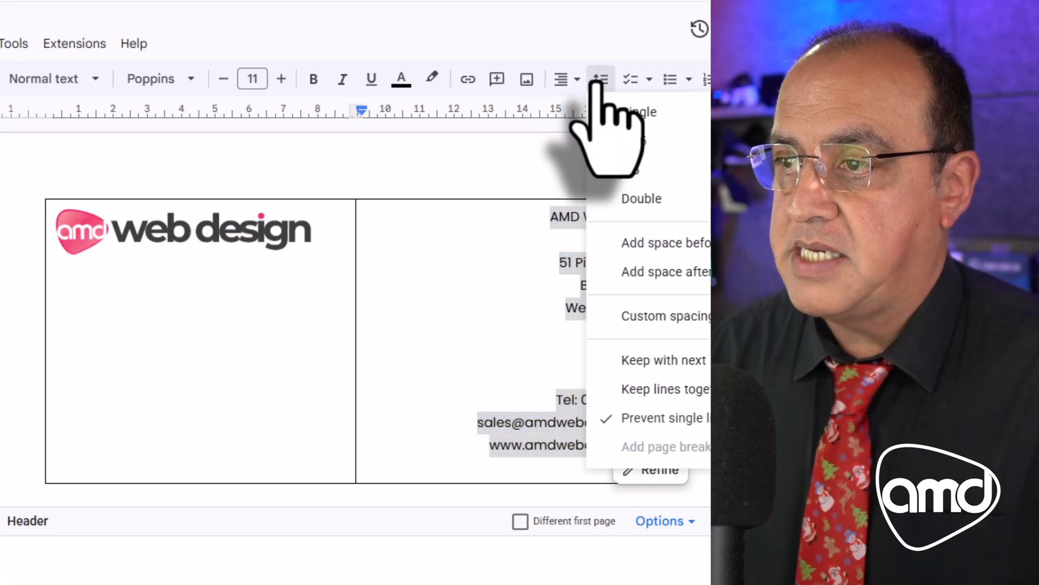
click(647, 316)
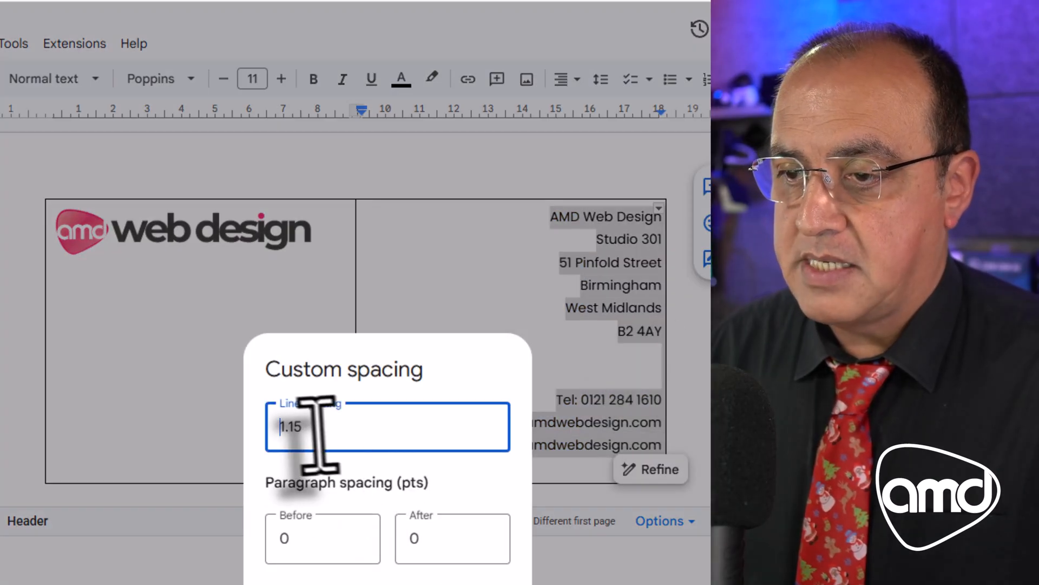
drag(319, 431, 240, 427)
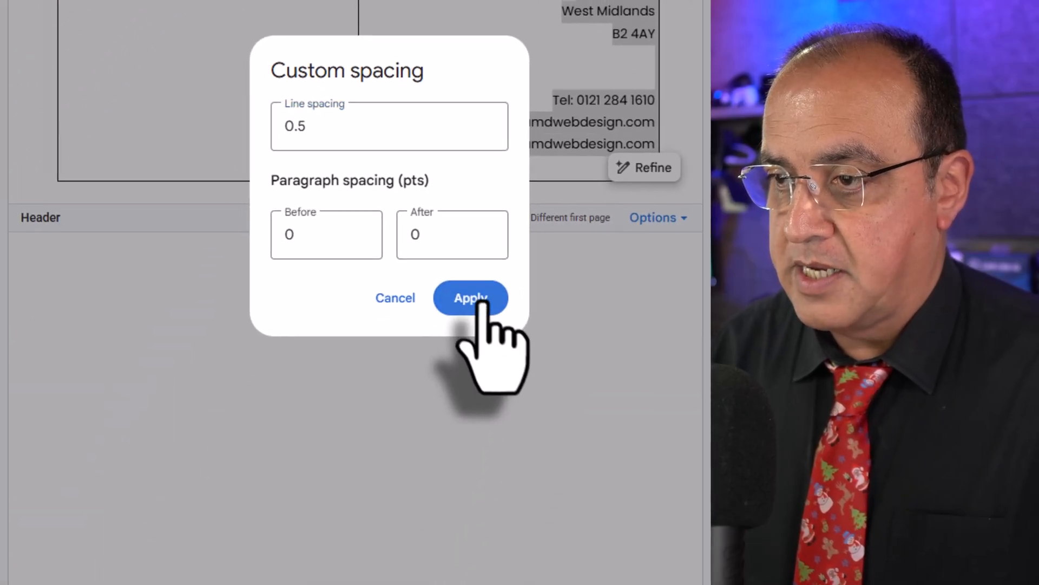
click(481, 301)
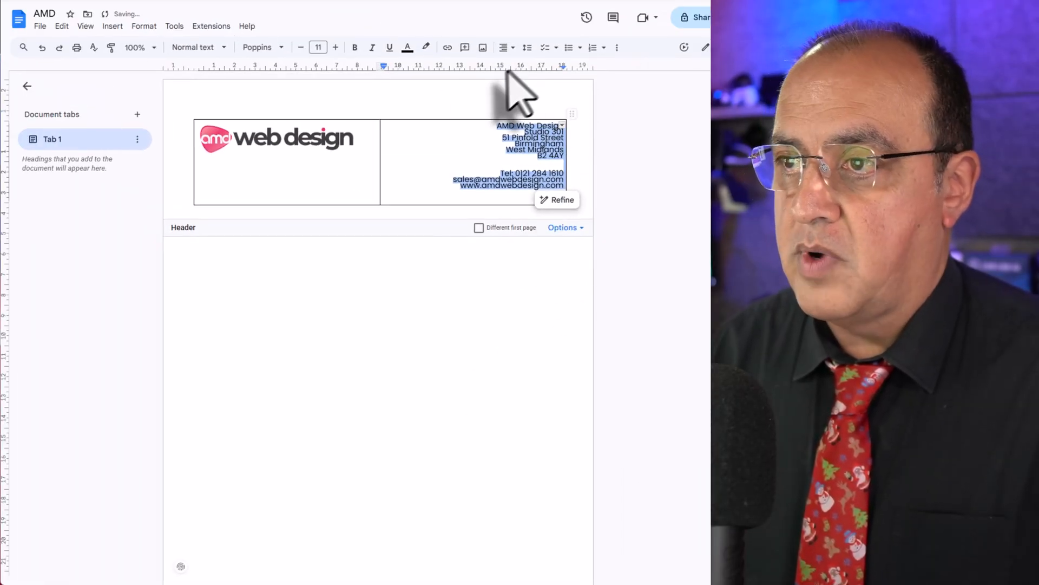
Set a custom line spacing of 0.7 for the selected header contact details.
click(529, 48)
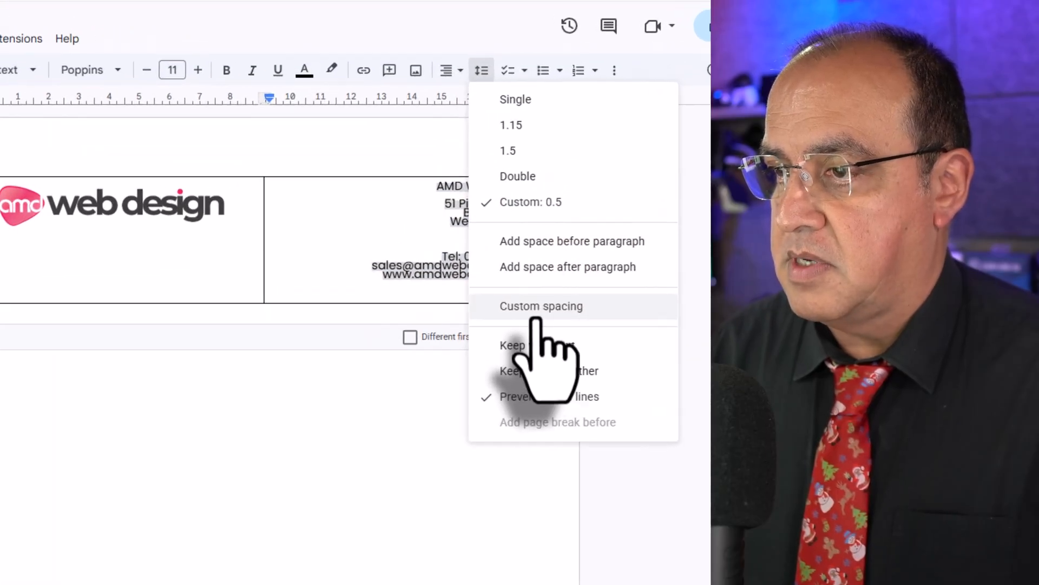
click(536, 310)
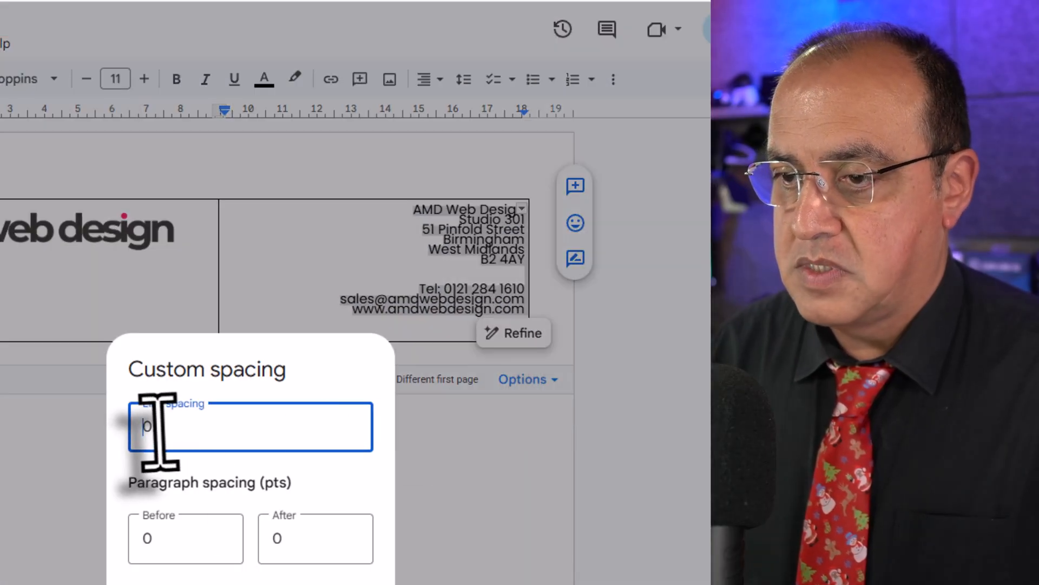
drag(158, 428, 192, 433)
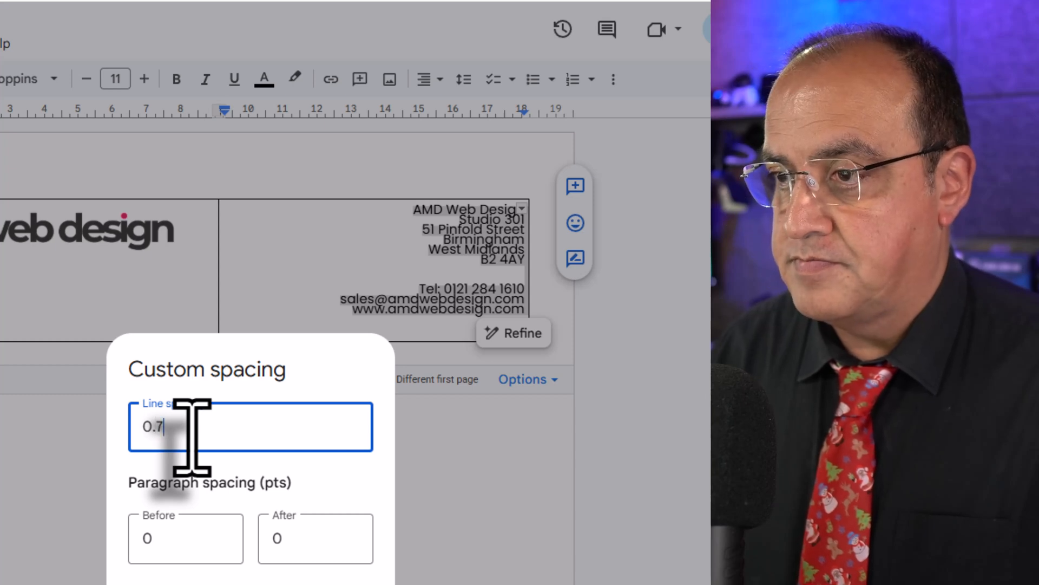
click(331, 584)
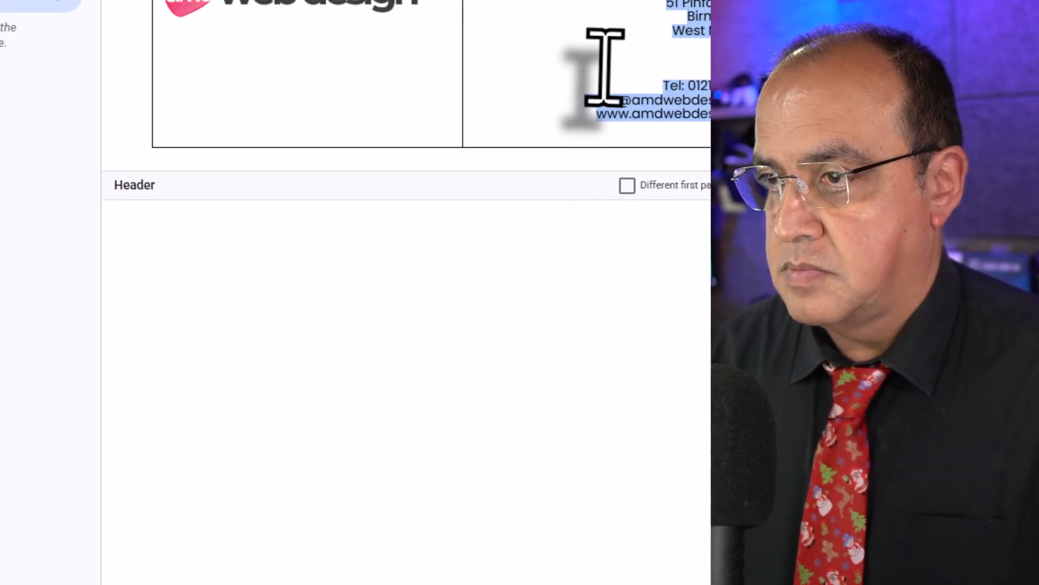
Delete the extra blank line below the address and label the phone, email and website lines "T:", "E:" and "W:".
click(662, 54)
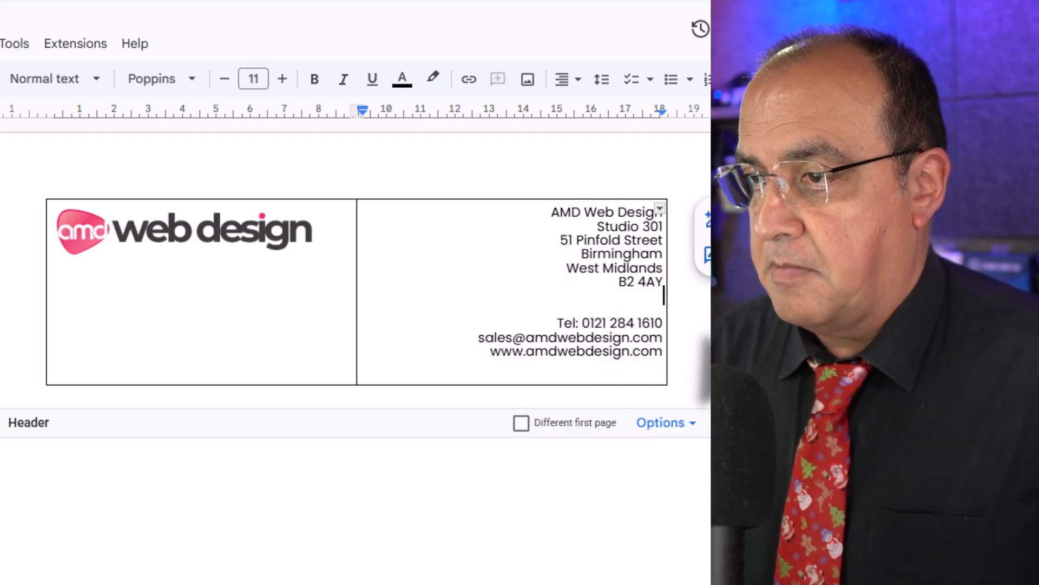
key(Delete)
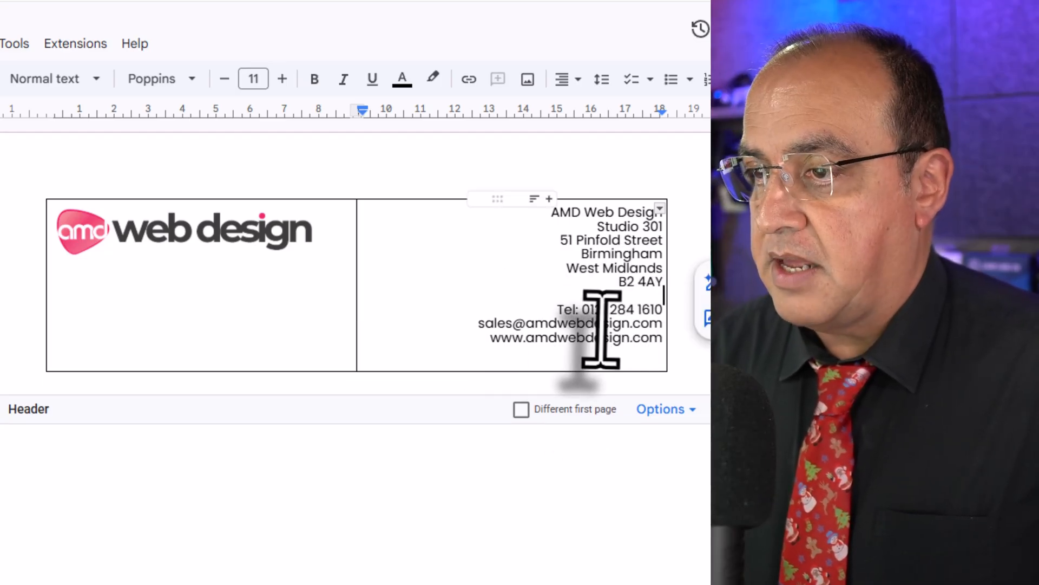
right_click(572, 314)
click(558, 310)
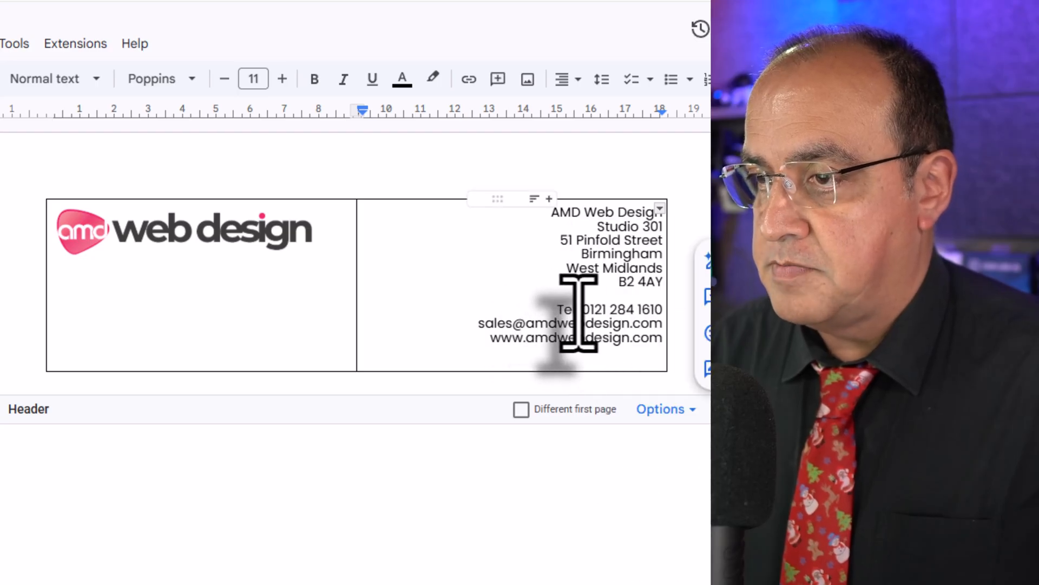
drag(574, 313, 544, 320)
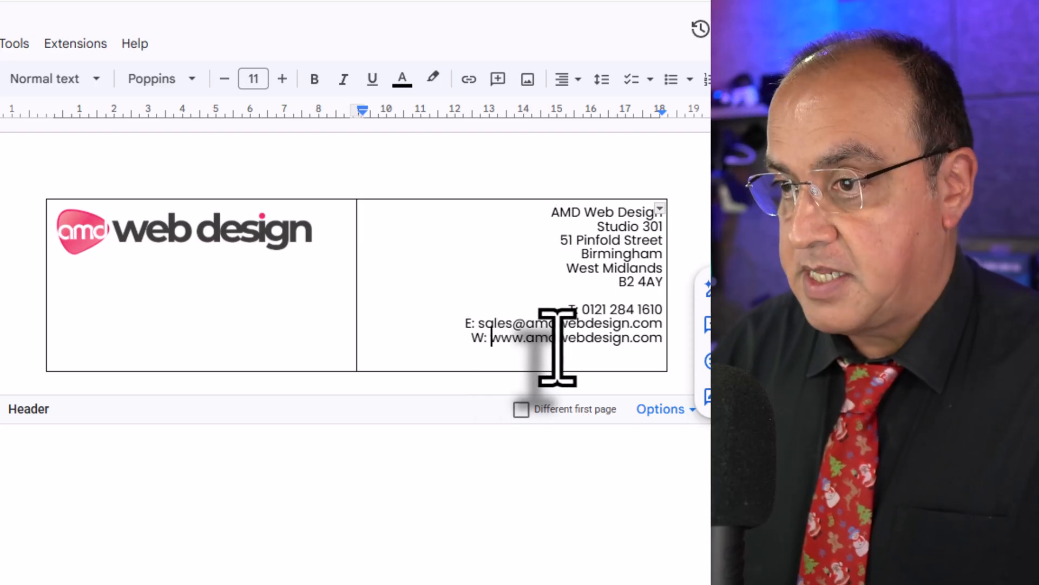
Make the "T:", "E:" and "W:" labels in the header contact details bold.
drag(577, 310, 567, 310)
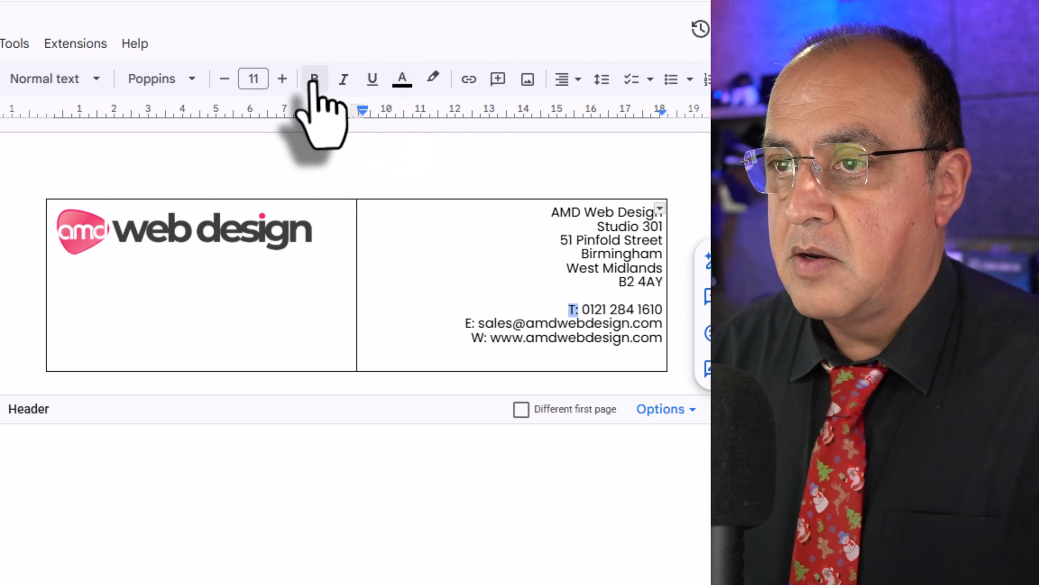
click(314, 80)
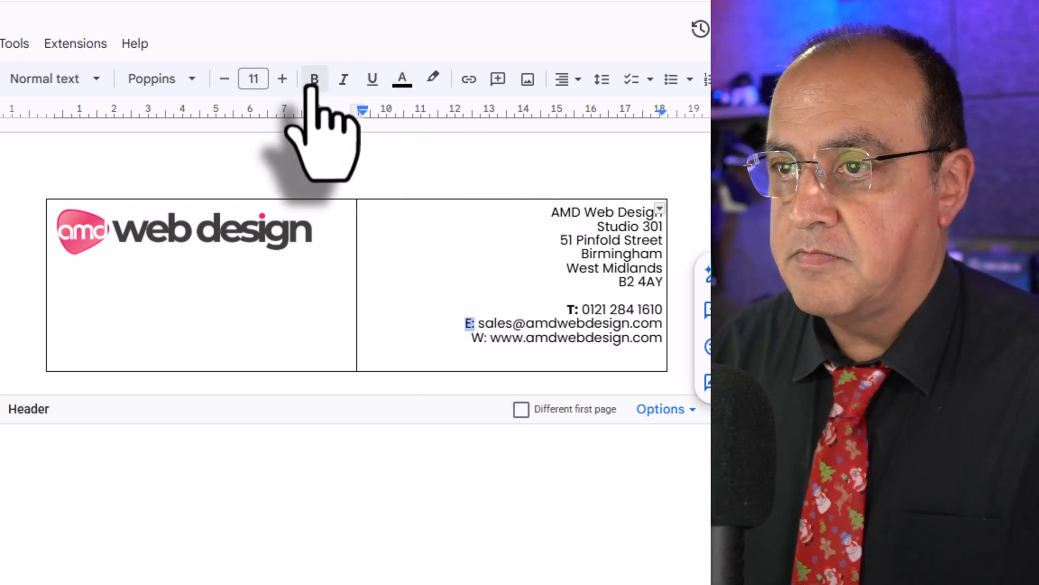
click(314, 80)
drag(483, 338, 473, 338)
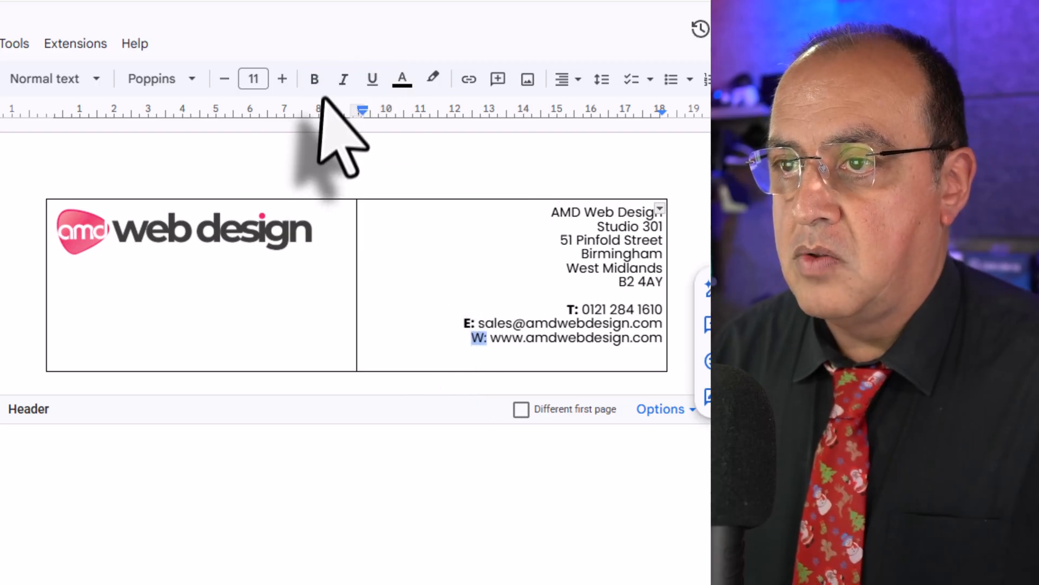
click(314, 80)
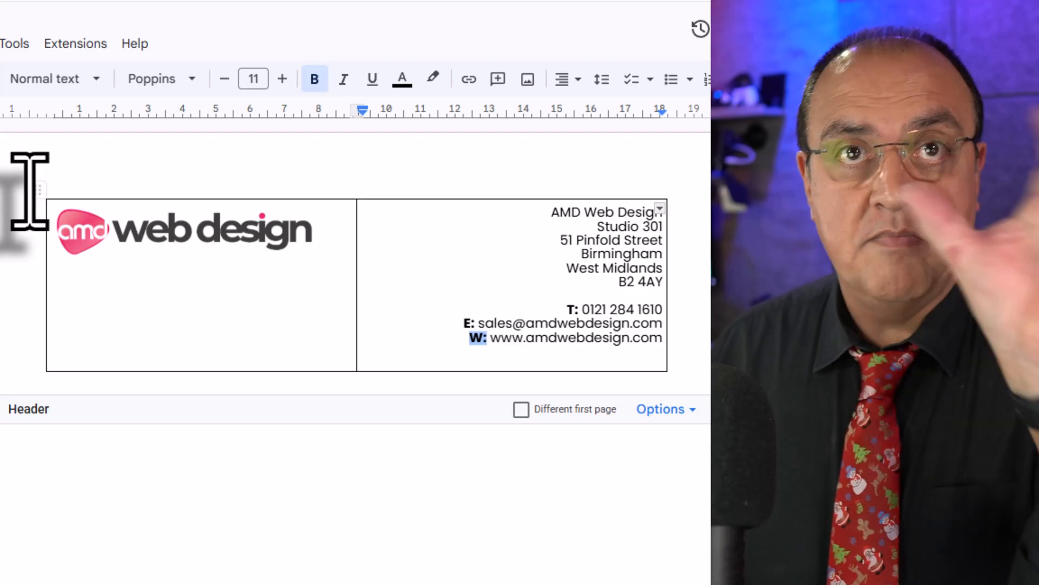
Select the header table from the blank line above it and set its border colour to white.
click(27, 187)
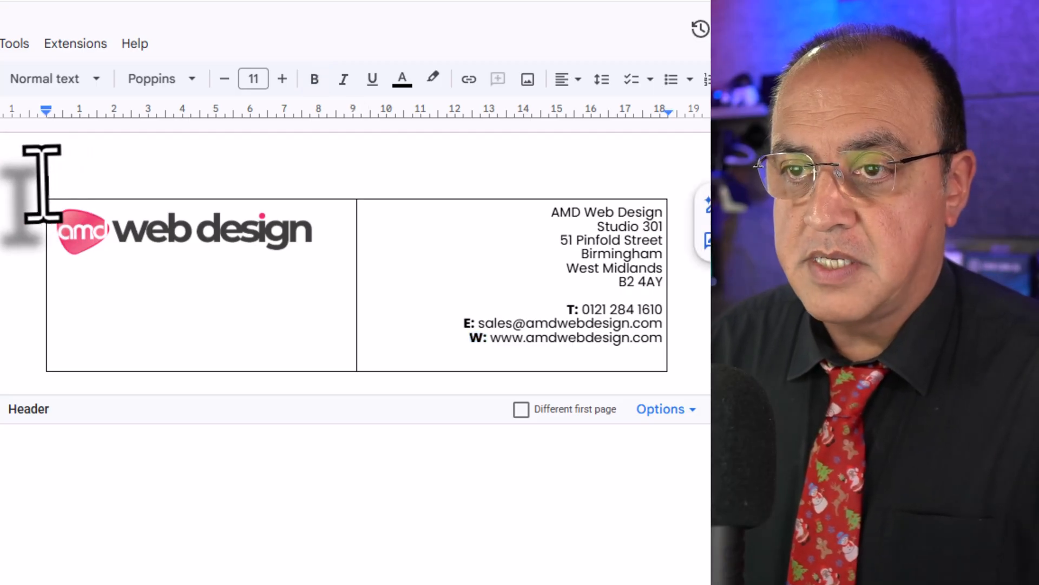
click(38, 190)
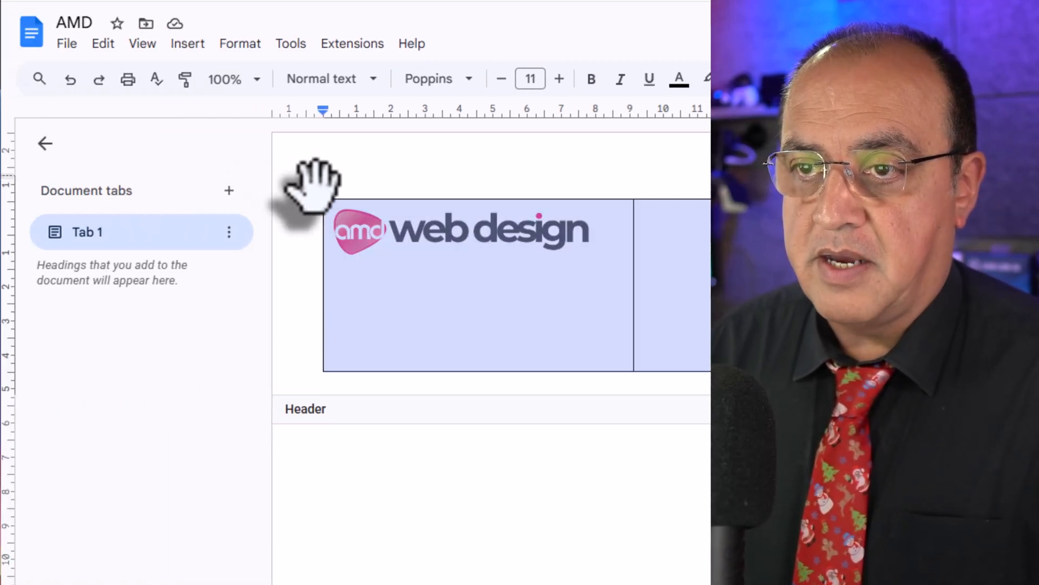
click(315, 190)
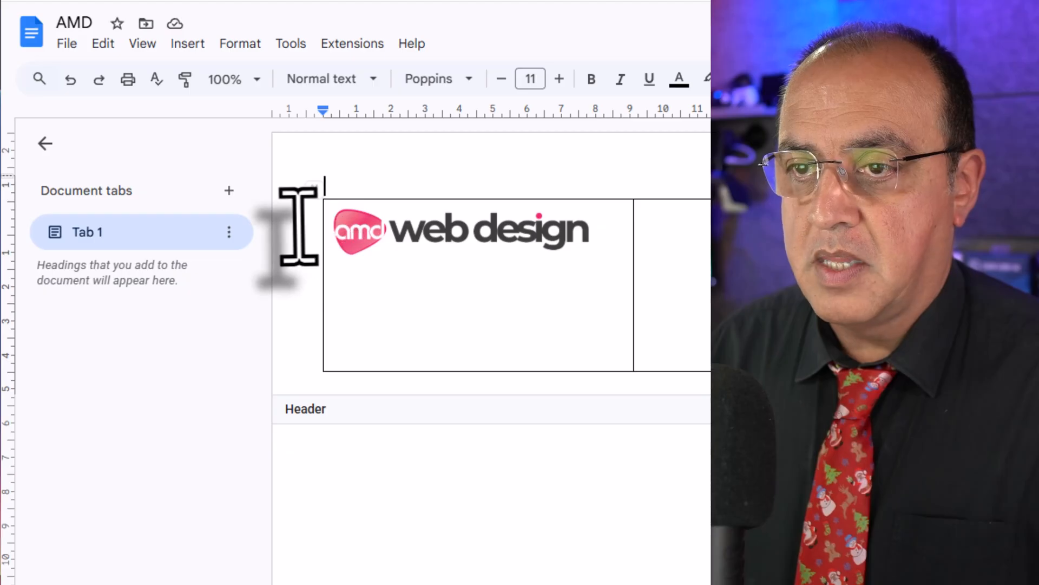
click(357, 226)
click(303, 188)
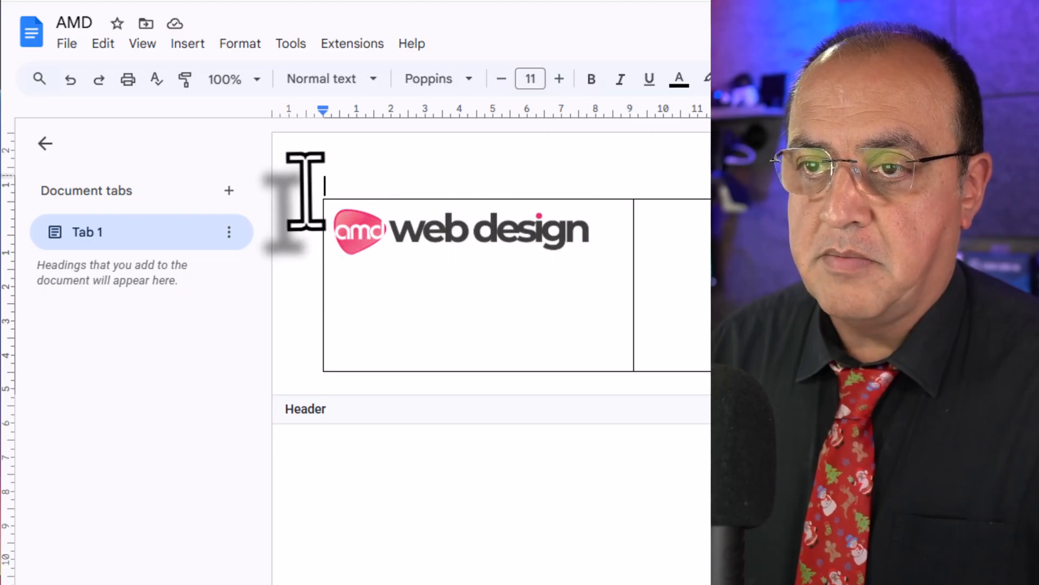
key(shift+Down)
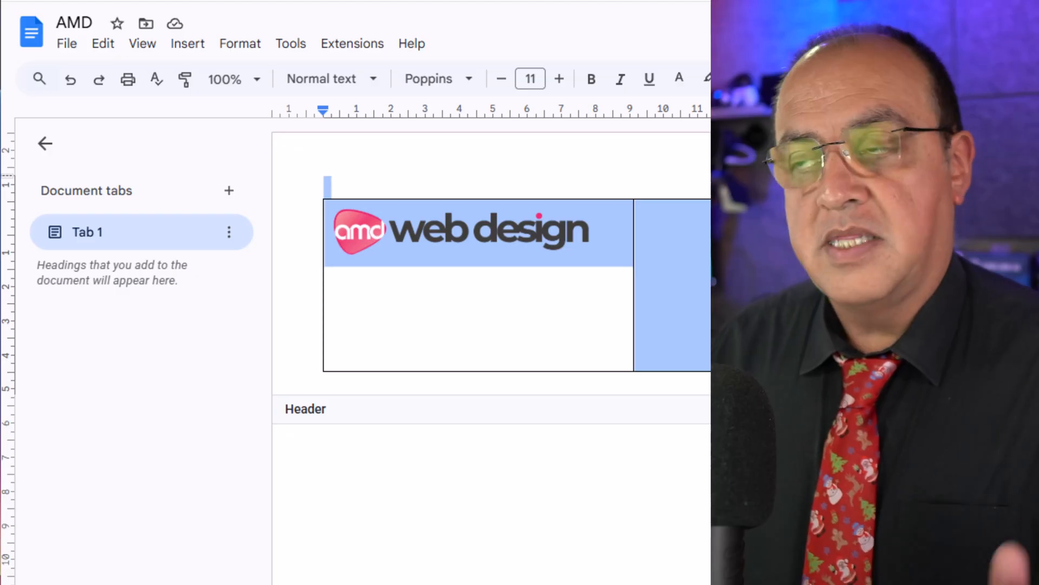
click(1028, 79)
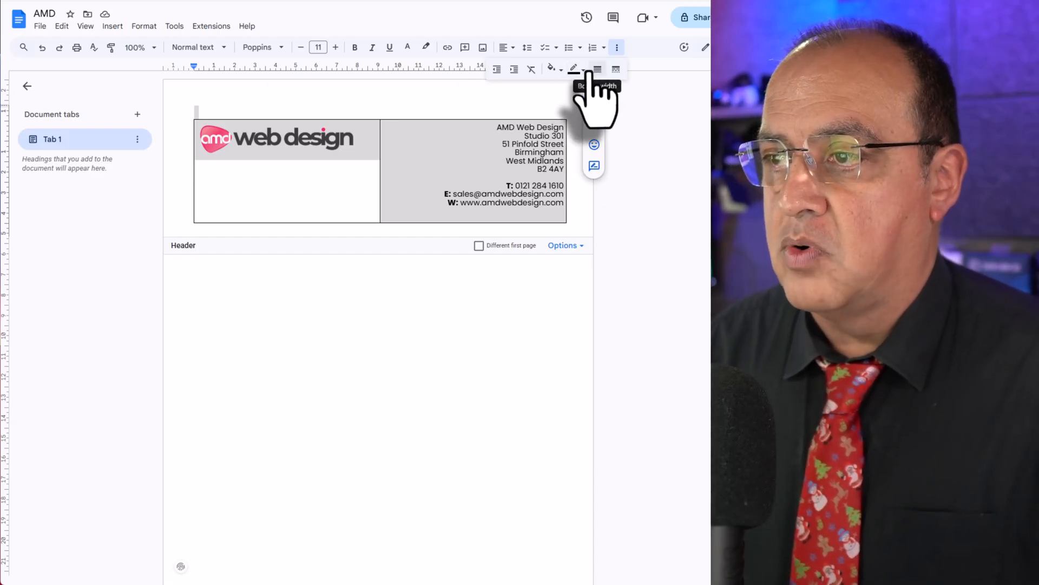
click(583, 69)
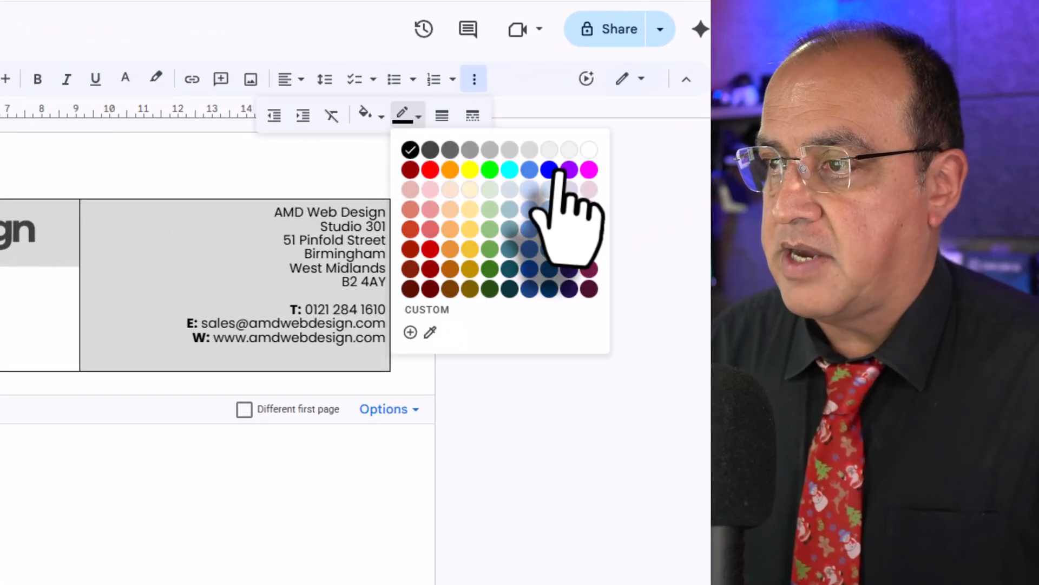
click(588, 156)
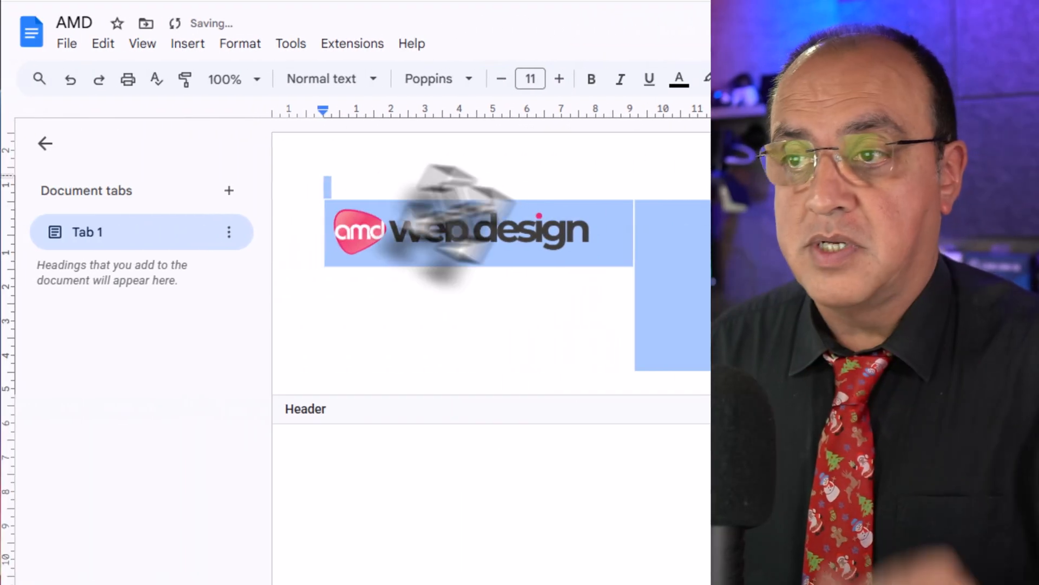
click(599, 303)
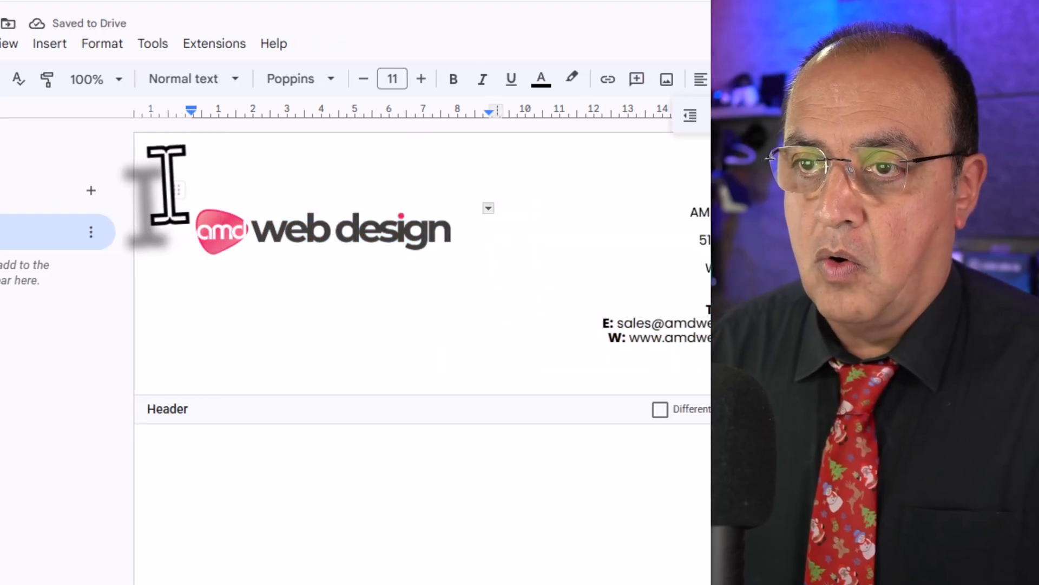
Reselect the header table and set its border colour back to black.
drag(170, 169, 645, 232)
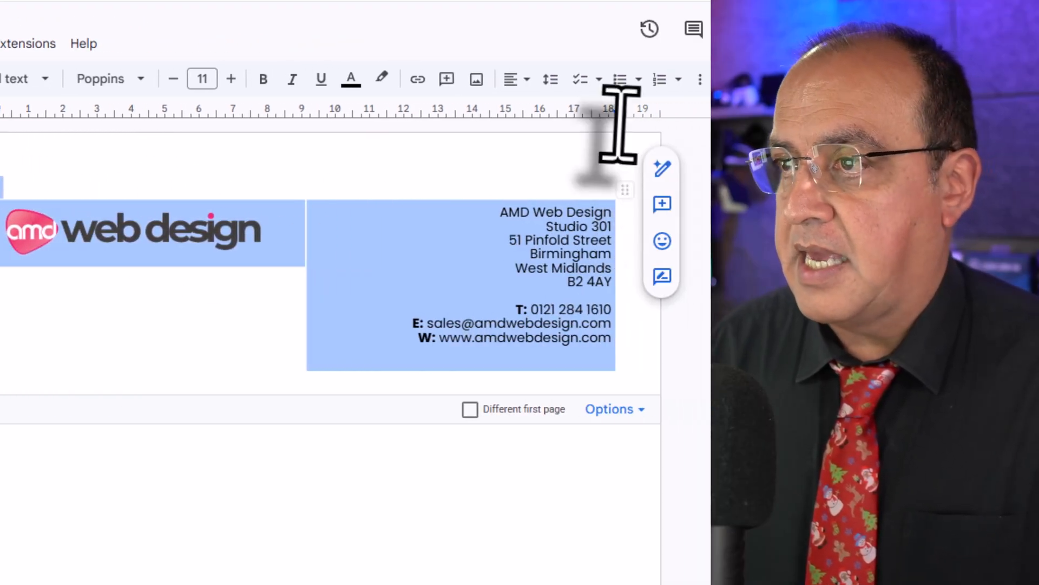
click(700, 79)
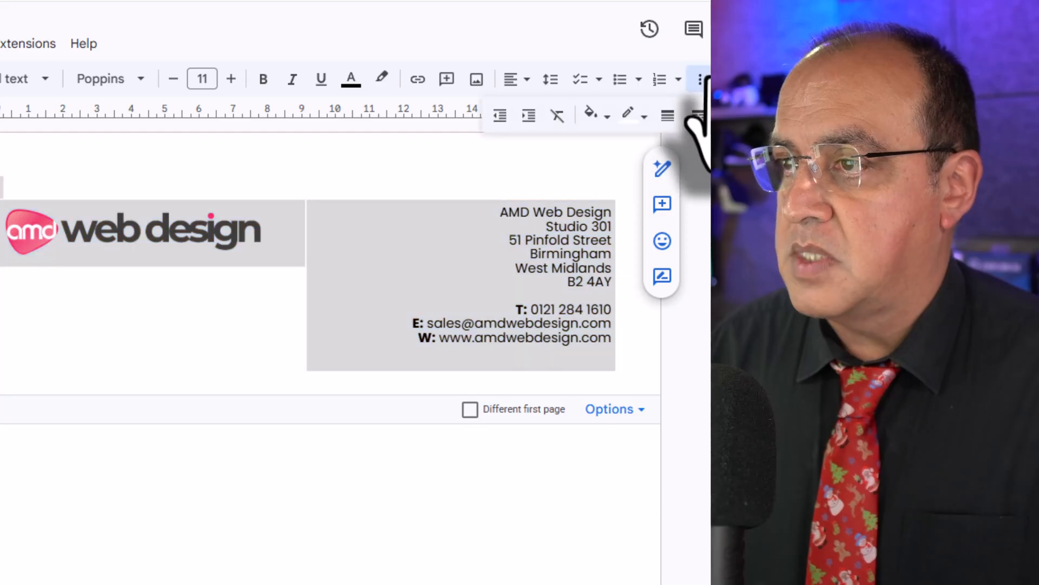
click(612, 115)
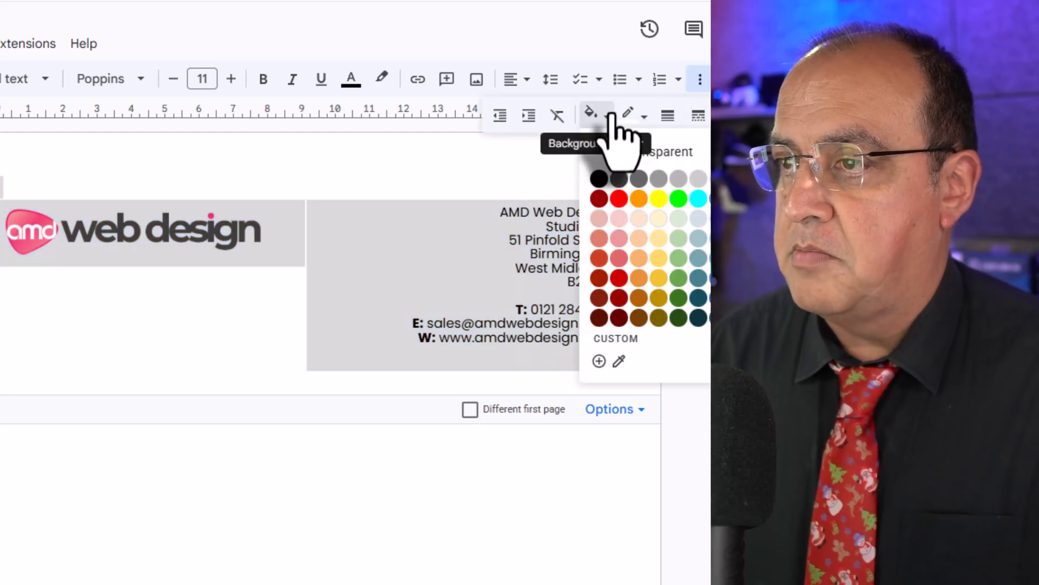
click(632, 114)
click(637, 147)
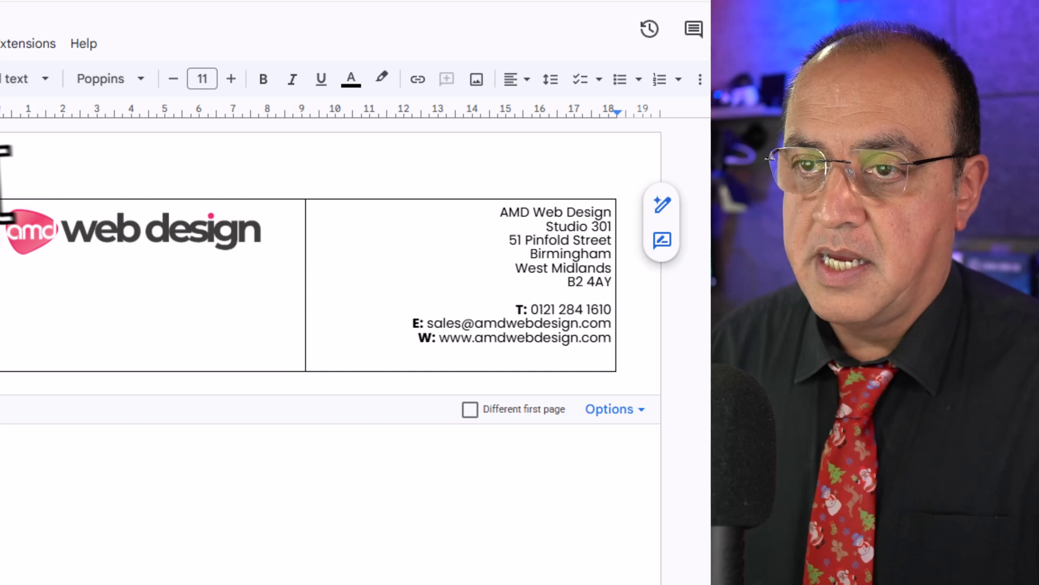
Select the whole header table, set its border width to 0pt and return to the document body.
drag(105, 204, 367, 290)
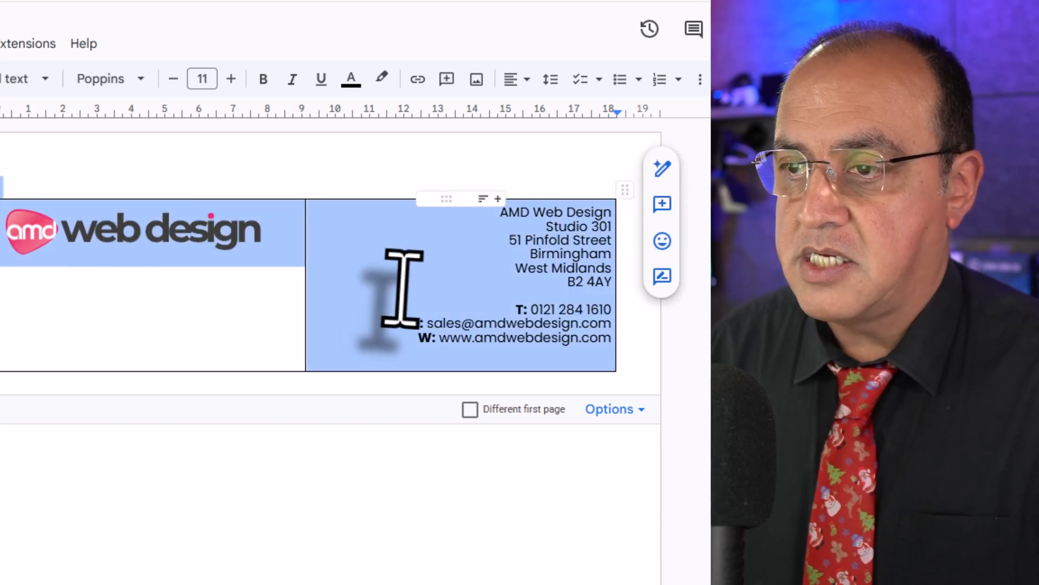
click(700, 79)
click(669, 116)
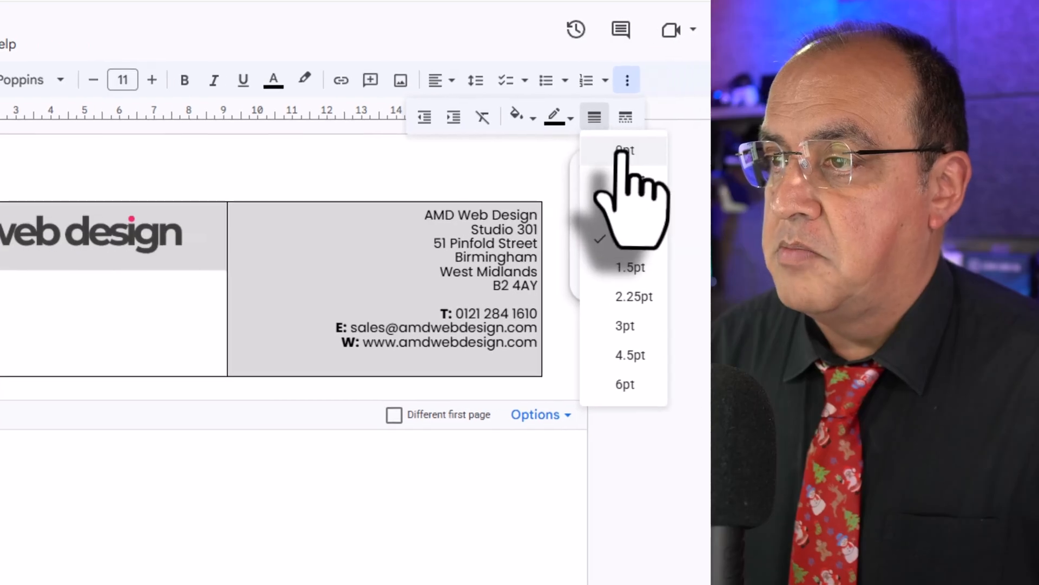
click(587, 154)
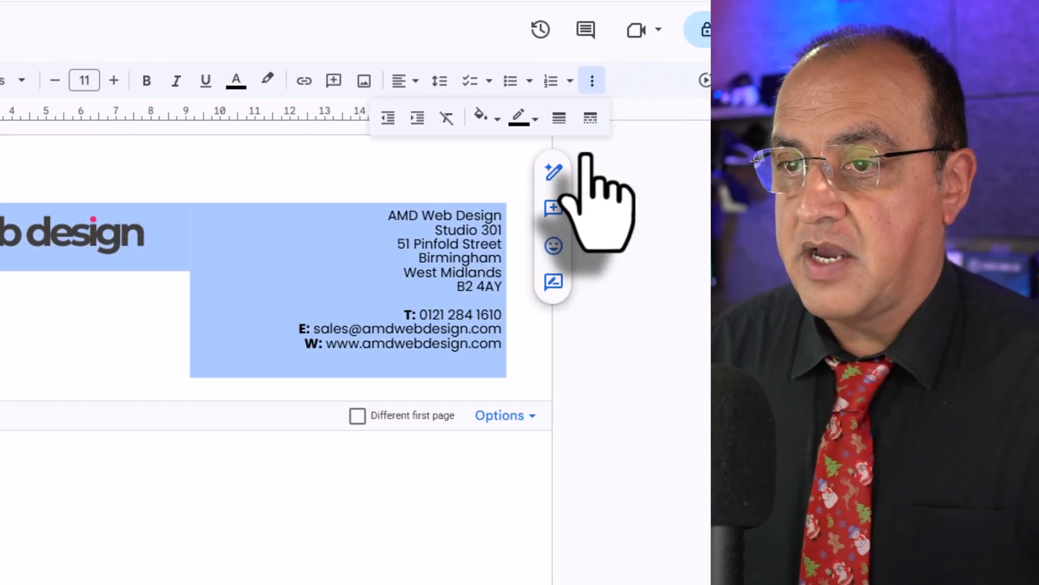
click(453, 183)
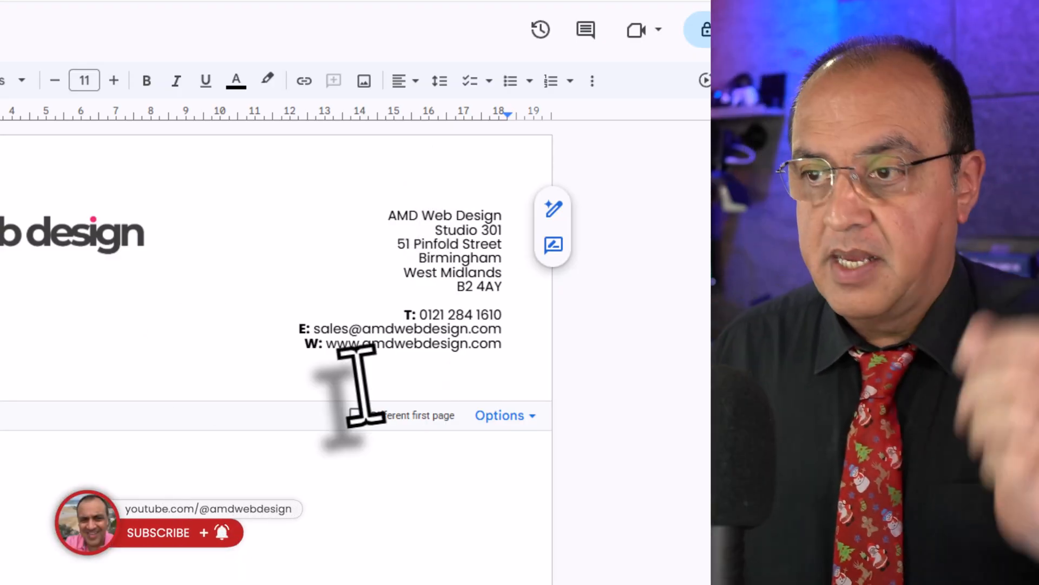
click(230, 530)
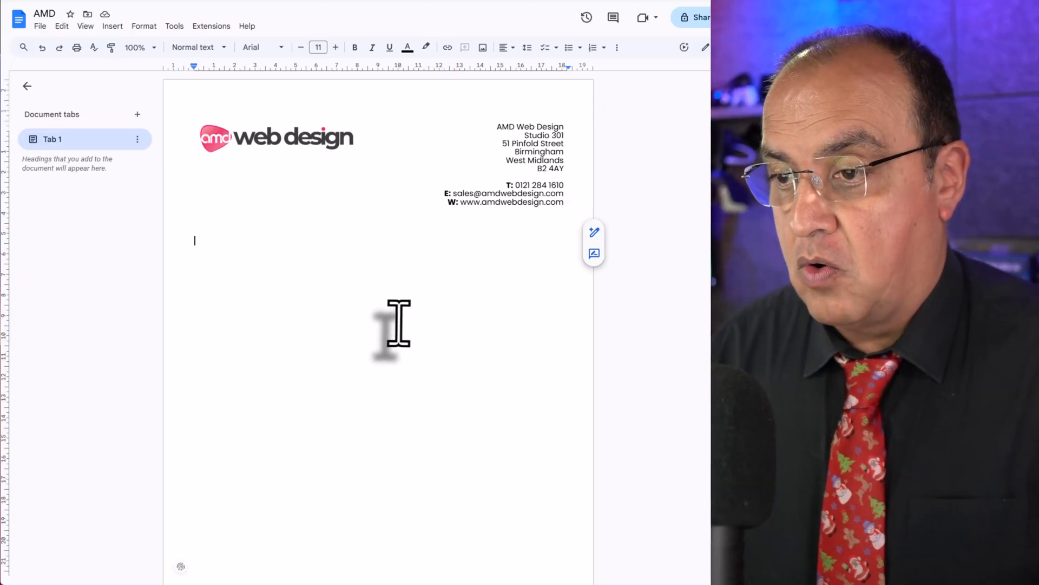
Insert an image watermark on the page using the file "AMD creative Icon.png" from the computer.
scroll(444, 317, down, 3)
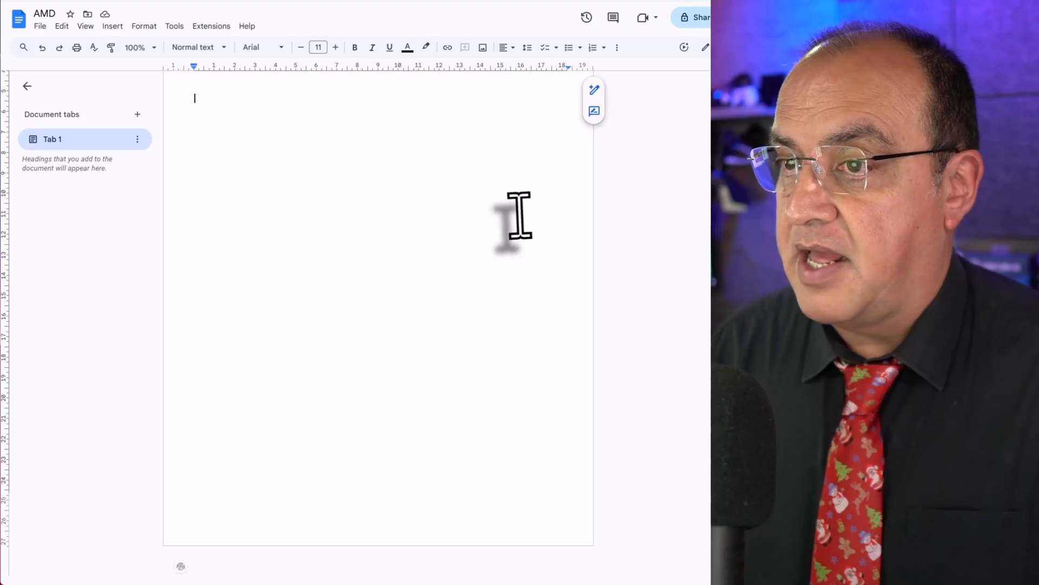
scroll(519, 216, up, 3)
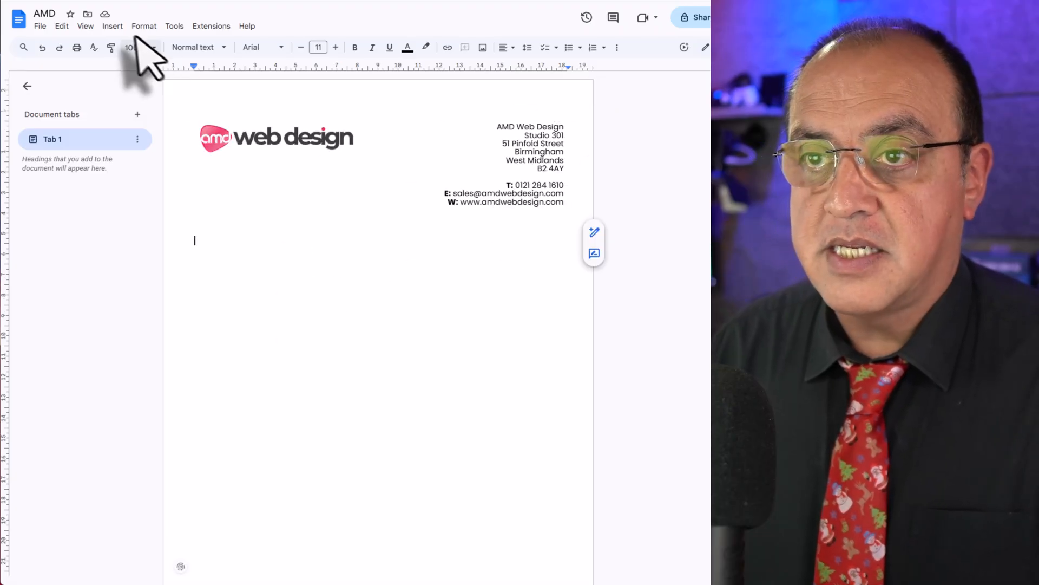
click(112, 26)
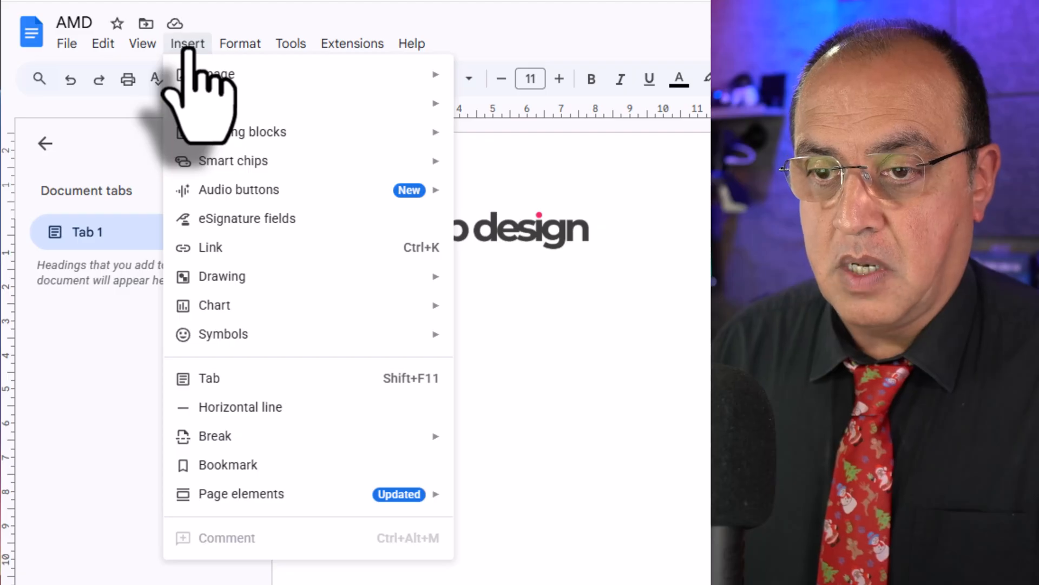
mouse_move(198, 79)
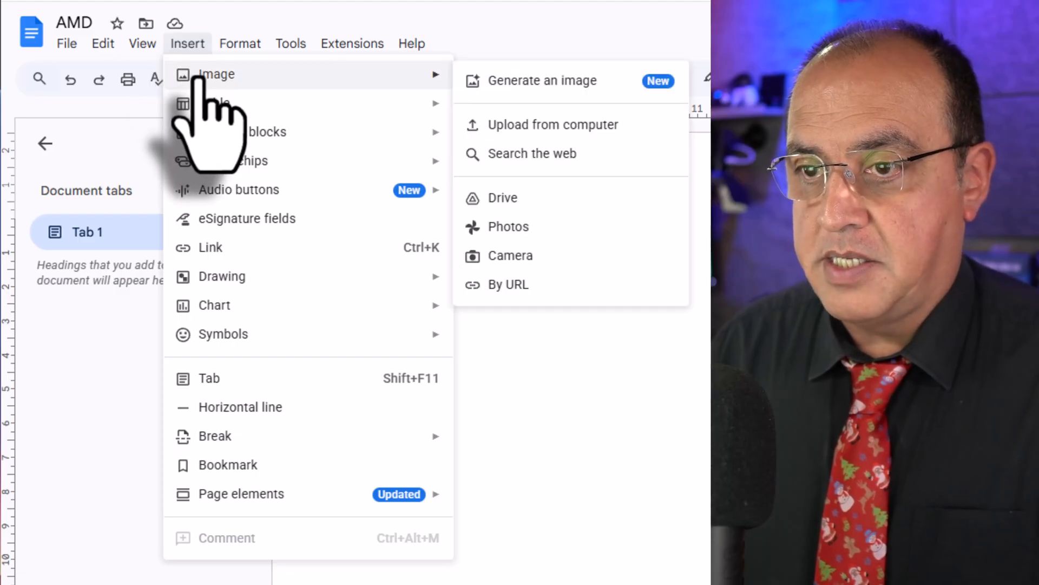
mouse_move(208, 500)
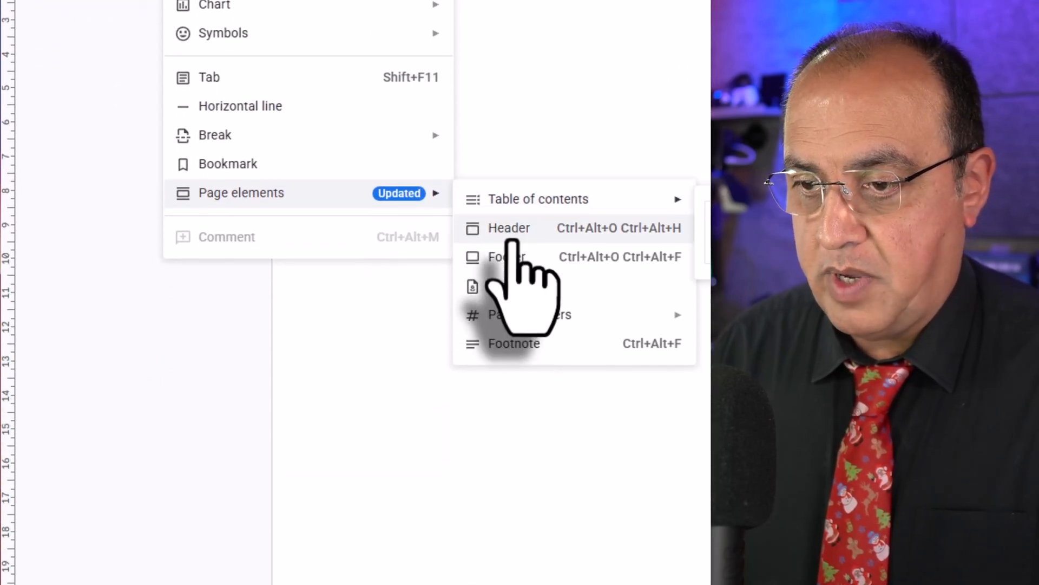
click(521, 279)
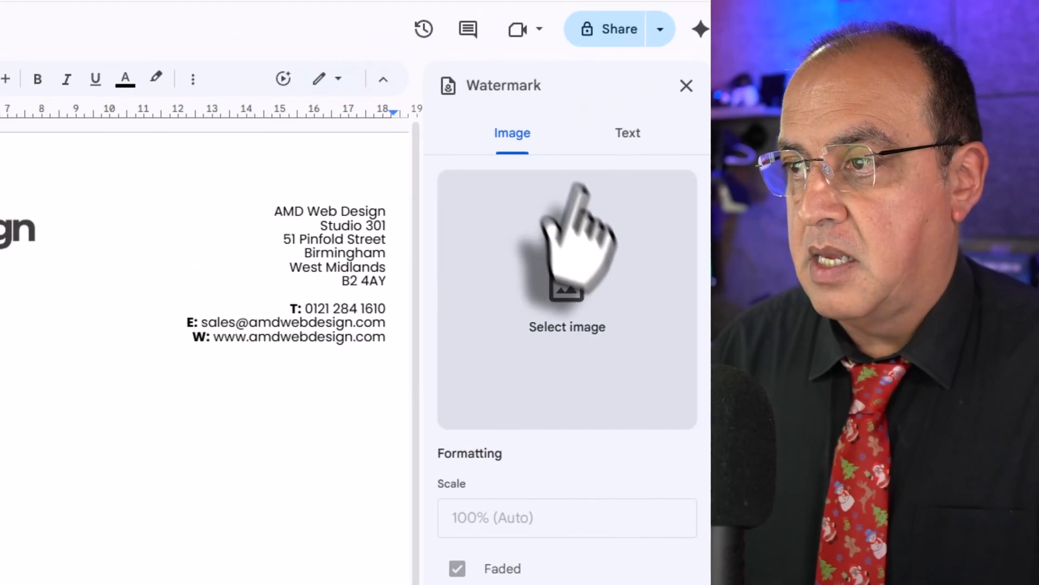
click(566, 306)
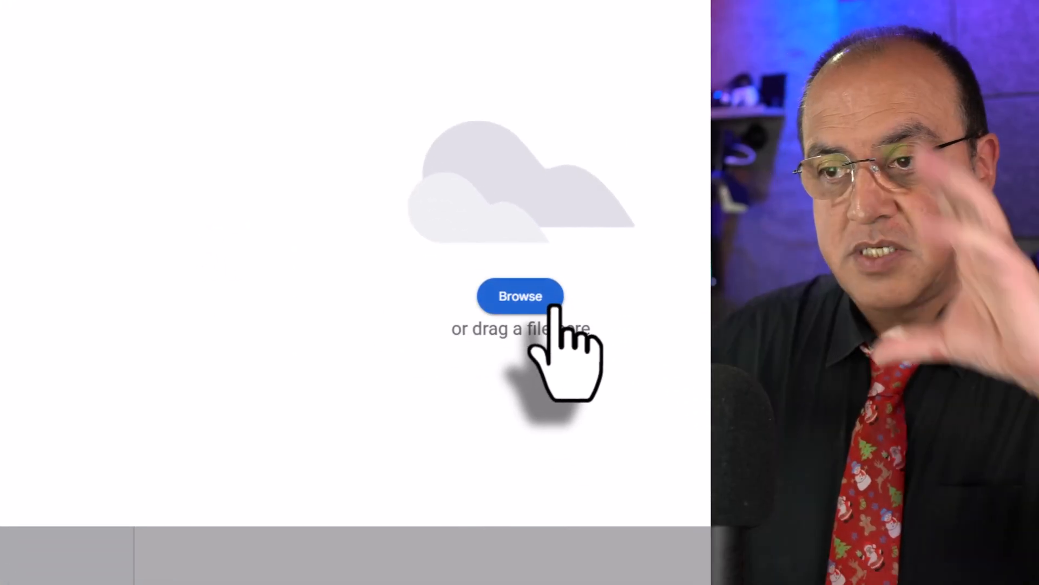
click(549, 306)
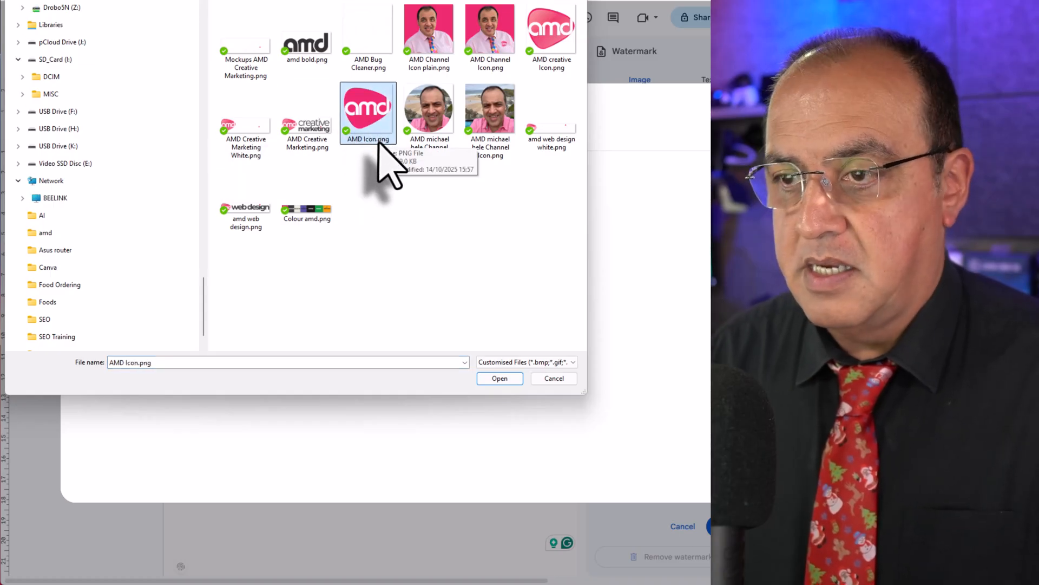
click(562, 41)
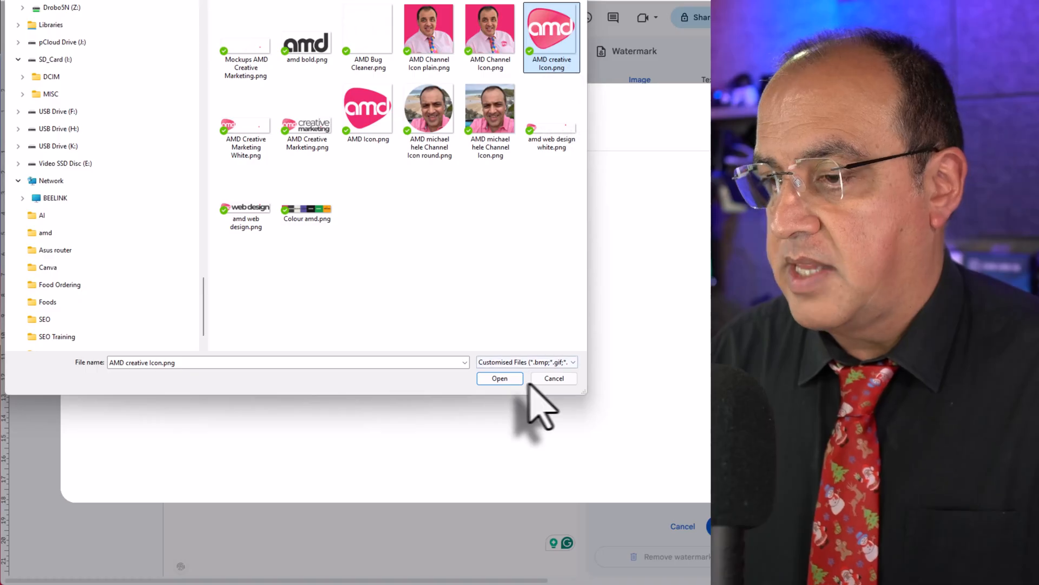
click(512, 379)
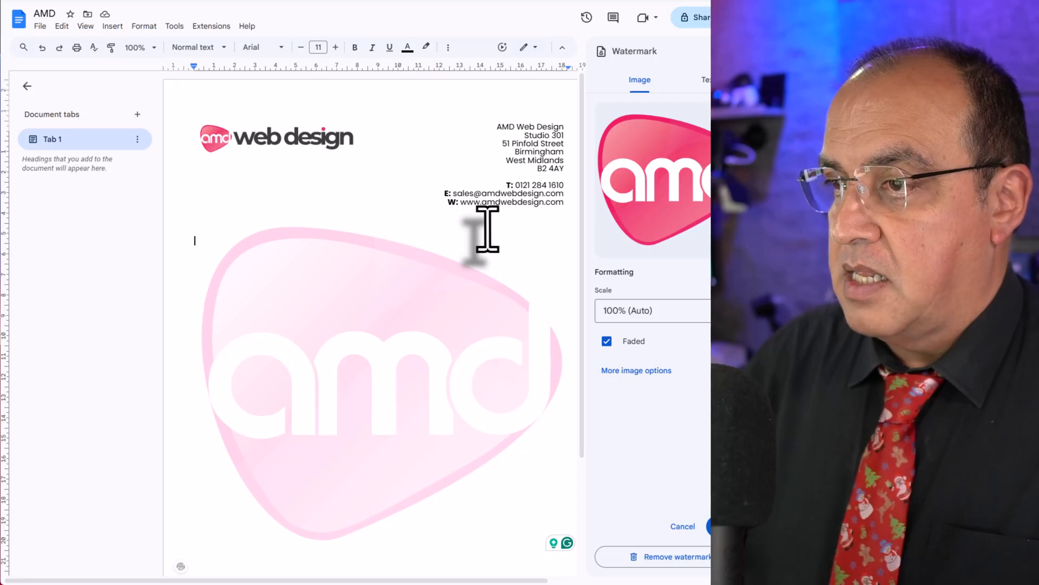
Check how the watermark sits on the page and hide the document tabs sidebar.
scroll(487, 228, down, 3)
scroll(487, 228, up, 3)
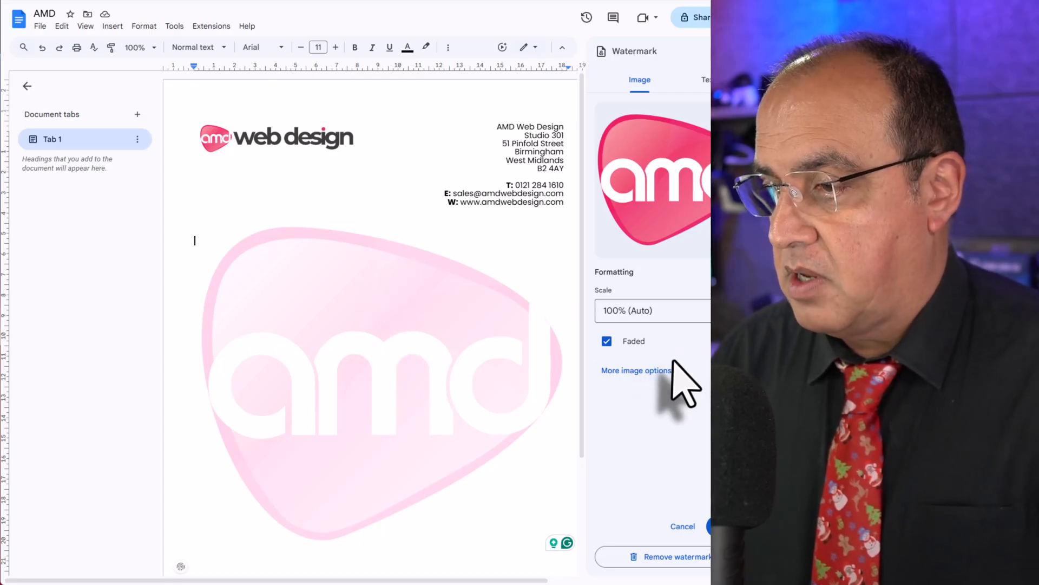
scroll(470, 320, down, 3)
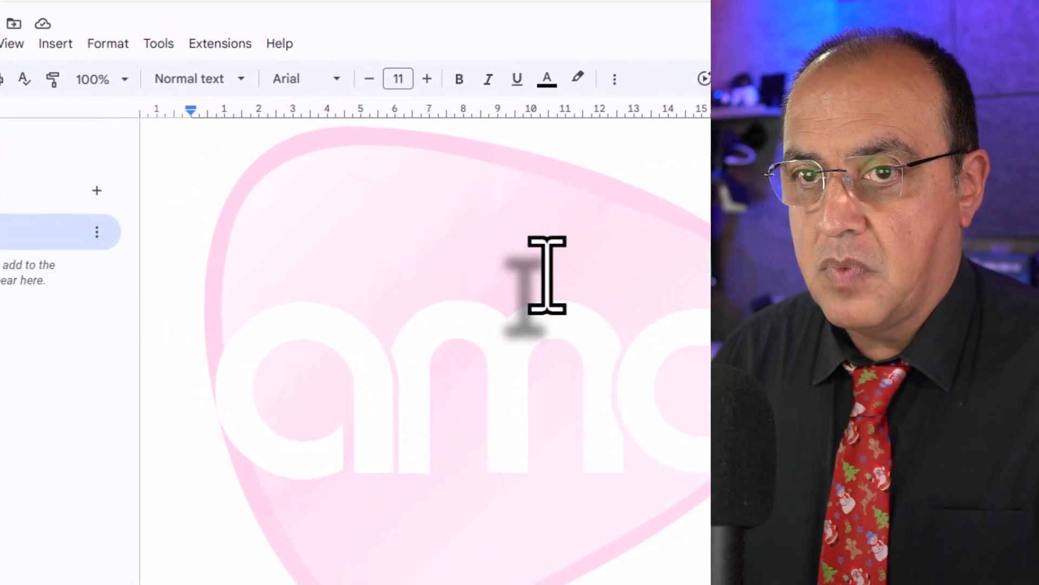
click(50, 143)
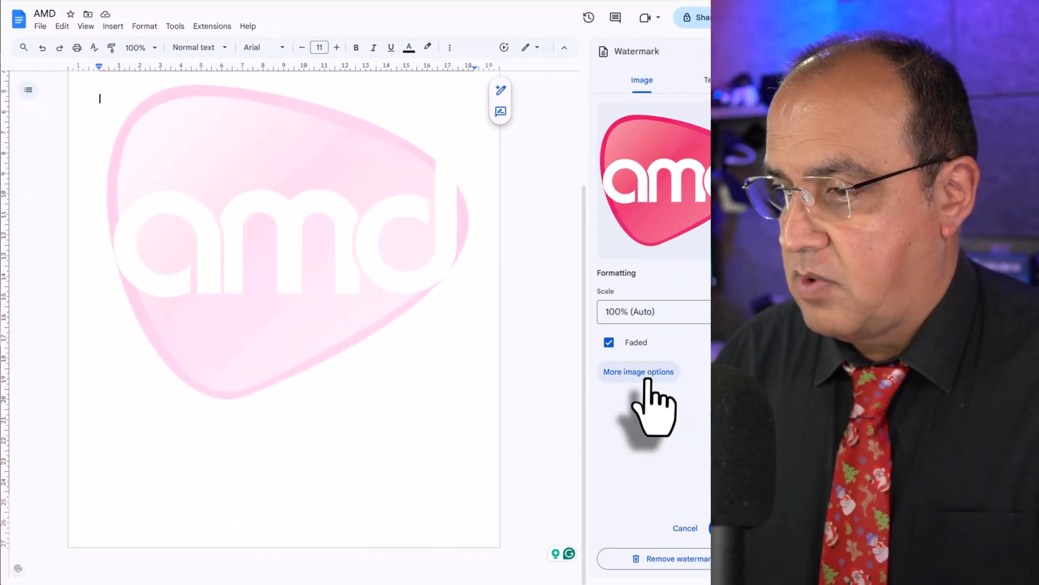
Select the logo watermark, move it towards the page's lower-right corner and rotate it slightly clockwise.
click(641, 371)
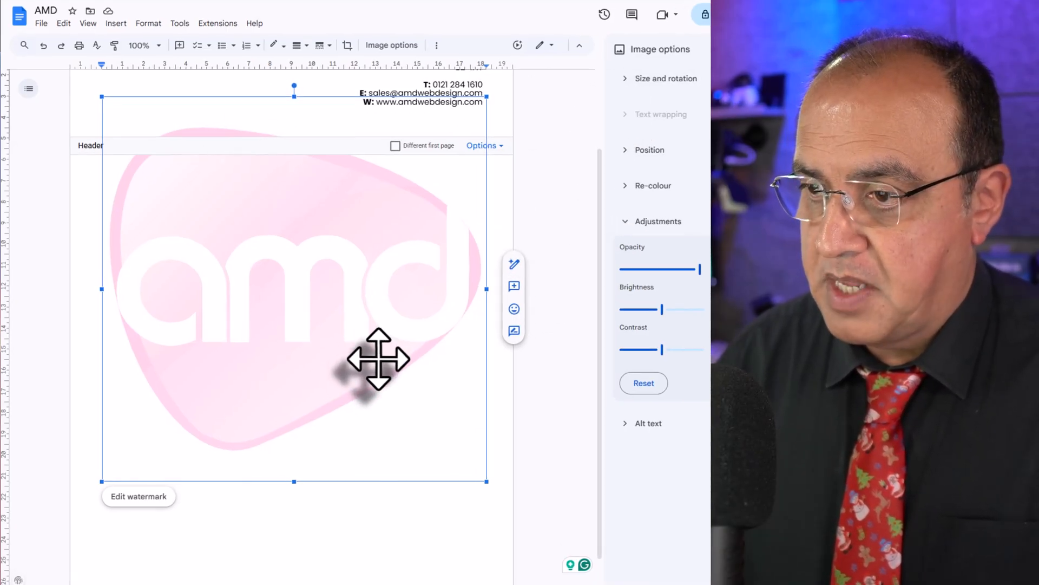
scroll(508, 260, up, 1)
drag(505, 254, 536, 339)
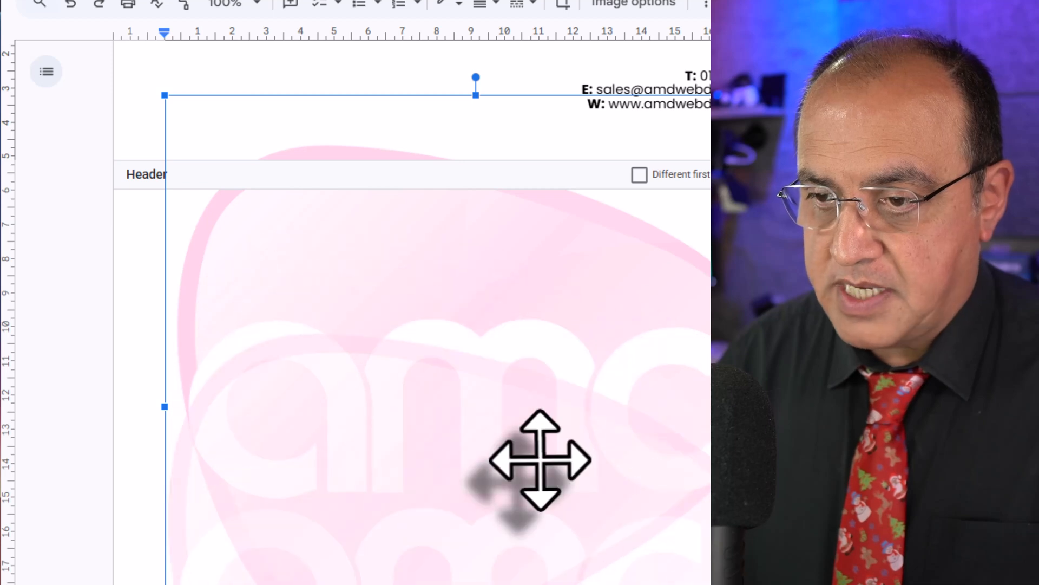
scroll(587, 362, down, 1)
drag(589, 368, 653, 576)
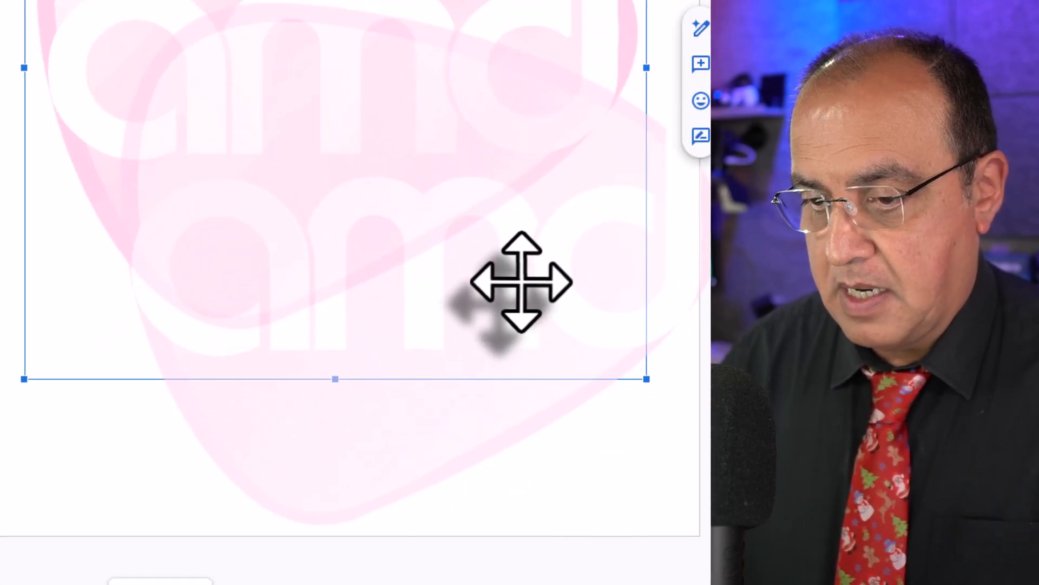
drag(521, 281, 504, 310)
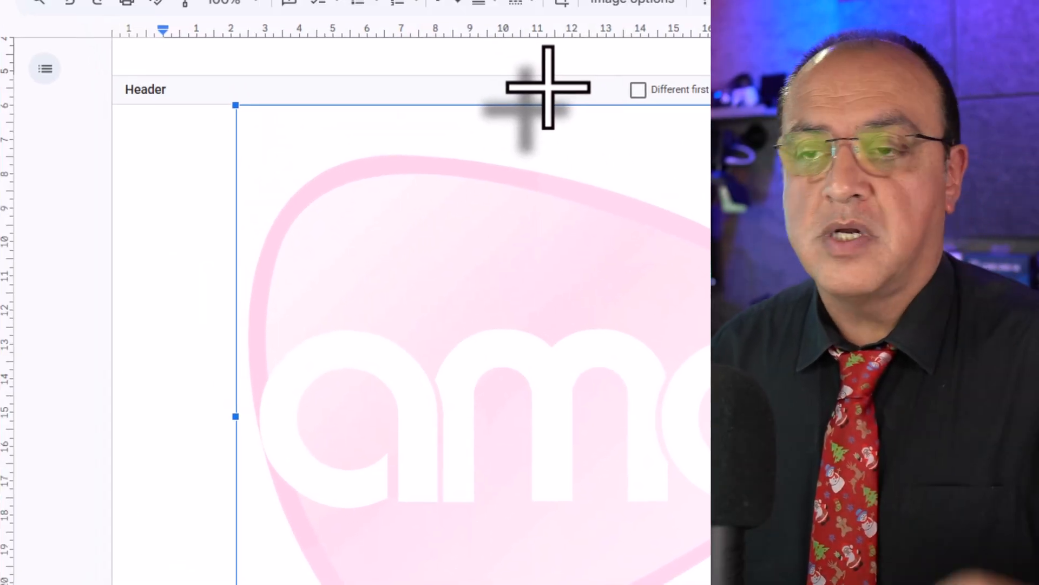
drag(561, 88, 657, 123)
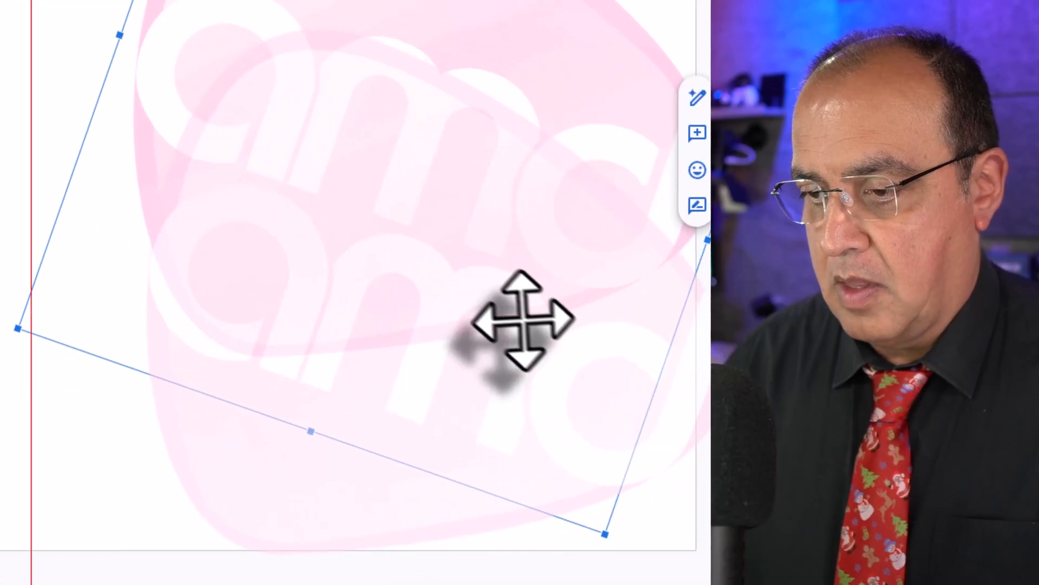
drag(526, 327, 527, 327)
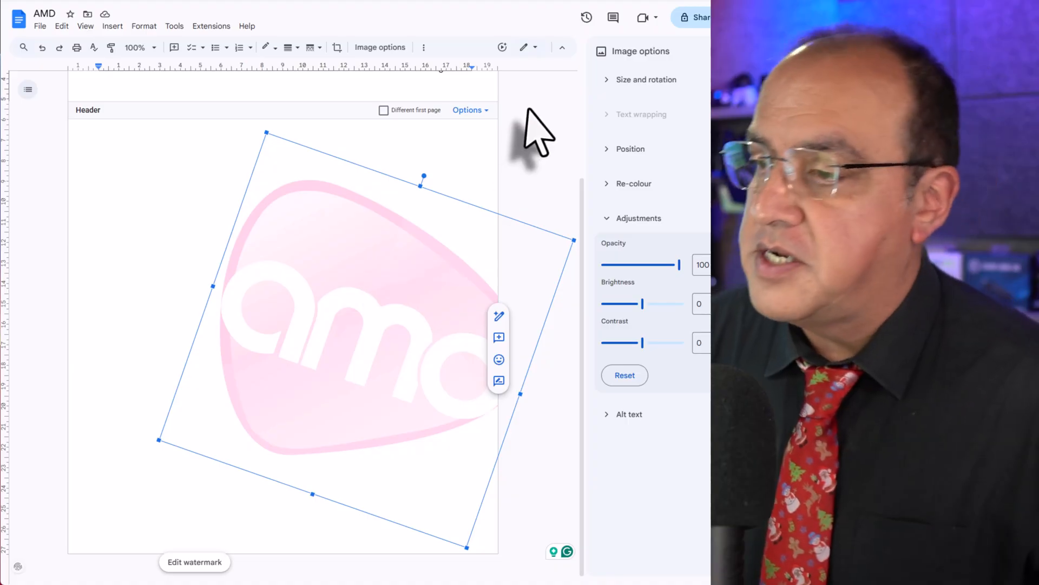
Fine-tune the watermark's horizontal position to 6.22 cm relative to the top left of the page.
click(610, 149)
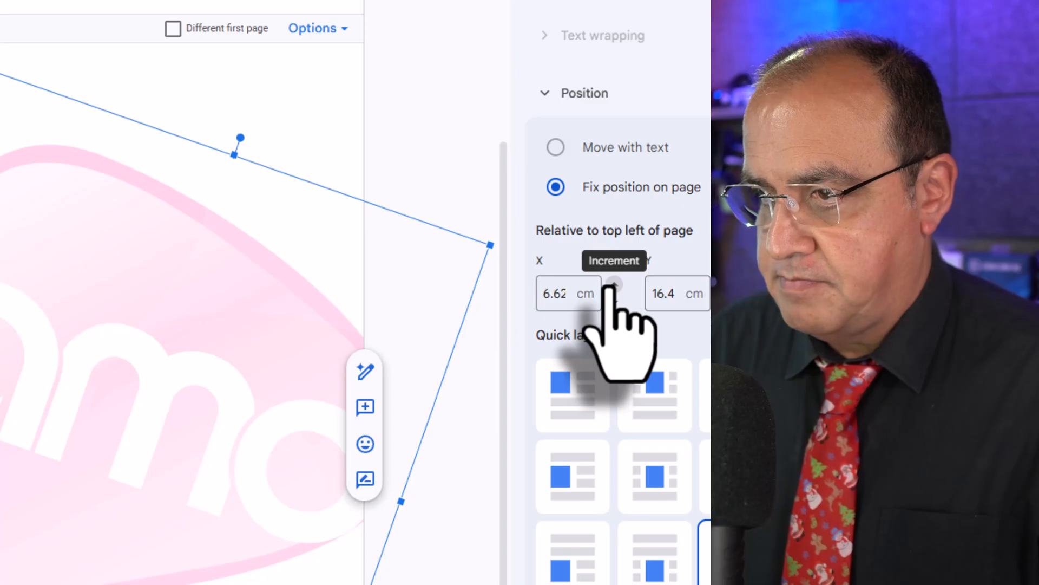
click(613, 285)
click(613, 285)
click(613, 285)
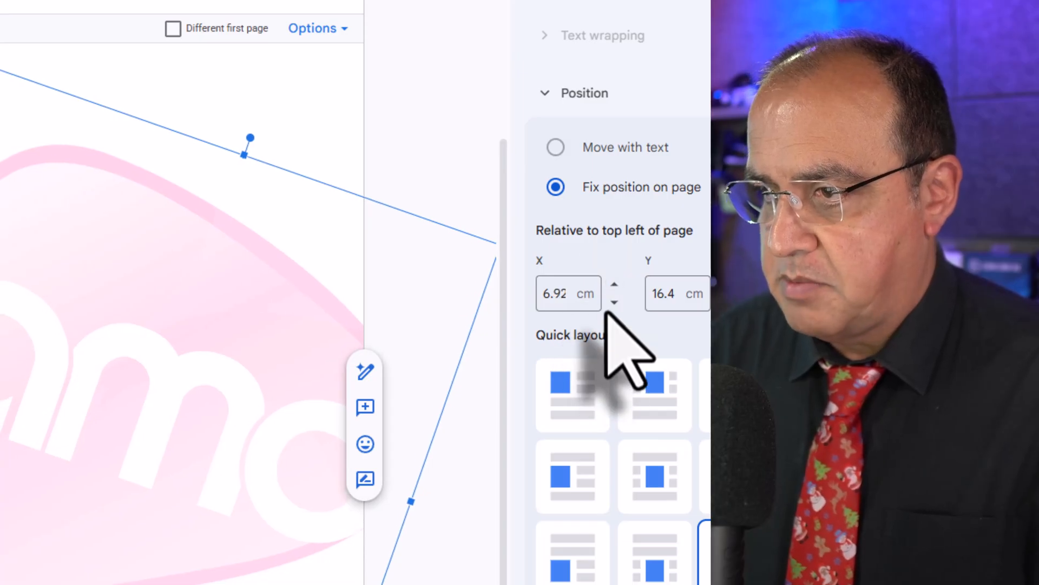
click(615, 302)
click(615, 302)
click(614, 302)
click(614, 302)
click(615, 302)
click(614, 301)
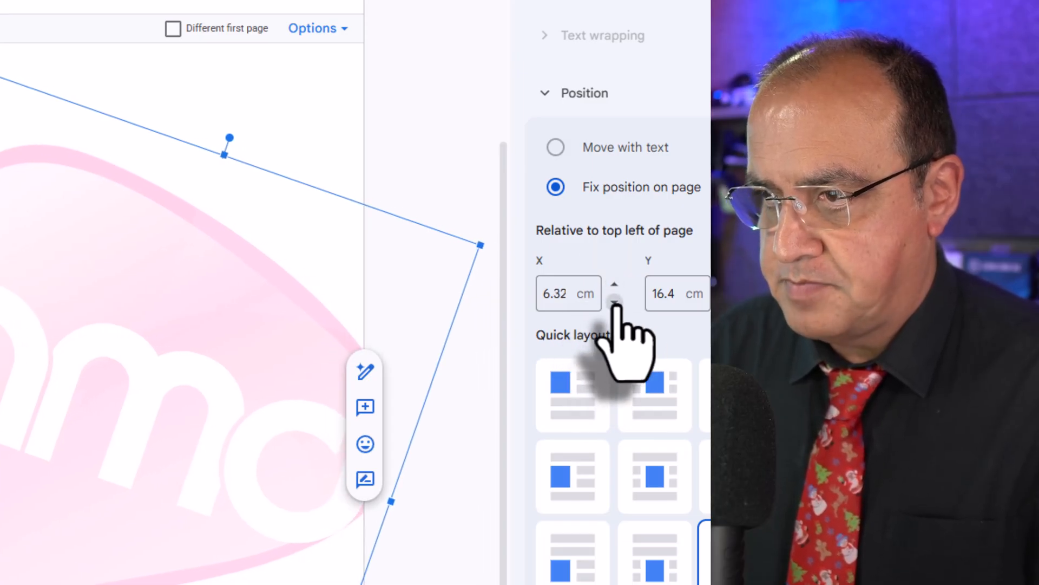
click(615, 302)
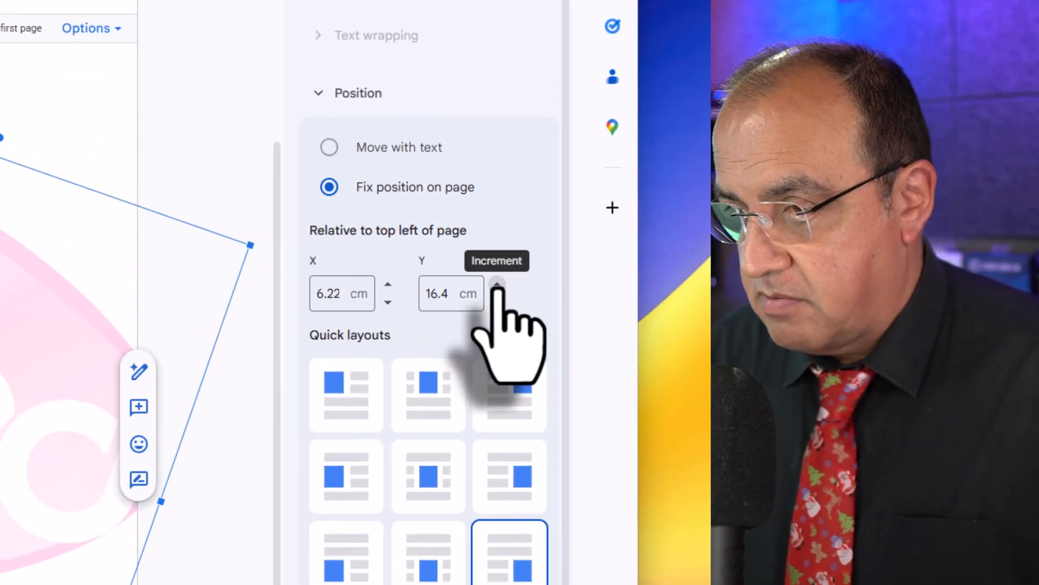
Set the watermark's vertical position to about 21.7 cm from the page's top left and return to the document body.
click(497, 285)
click(496, 285)
click(496, 285)
click(496, 285)
click(496, 285)
click(497, 285)
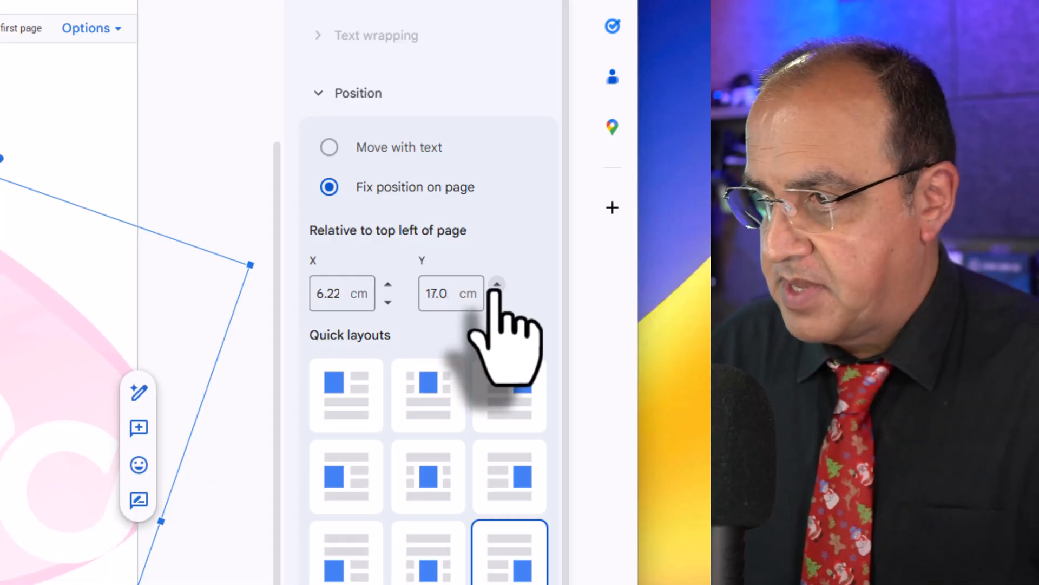
click(496, 285)
click(497, 285)
click(497, 285)
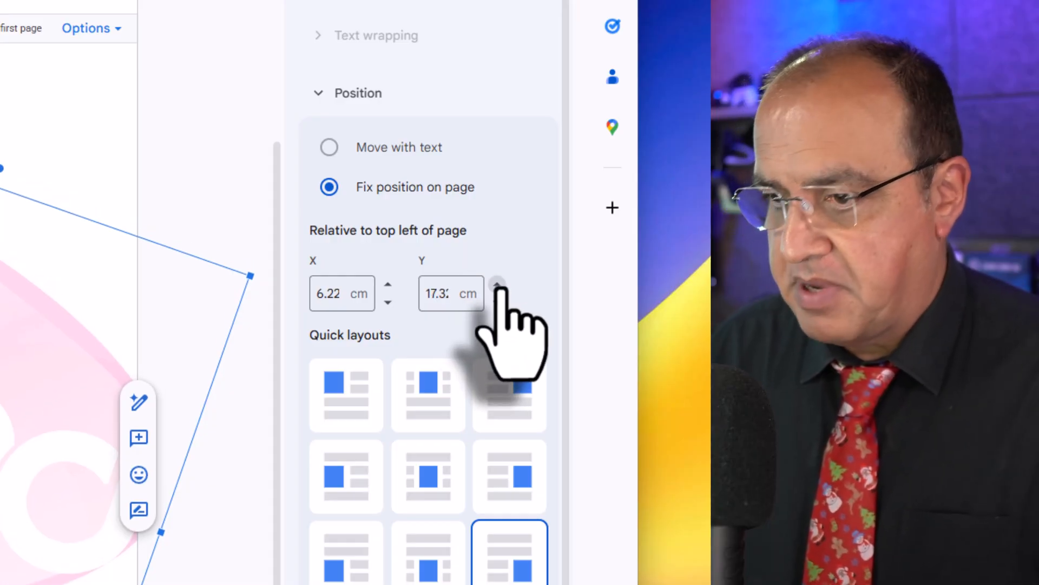
click(497, 285)
click(496, 284)
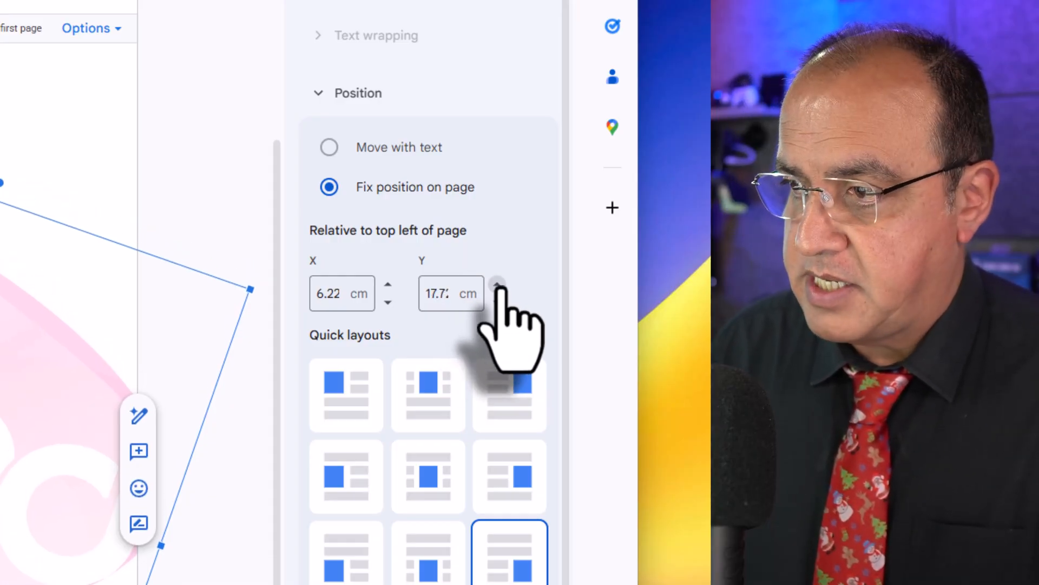
click(497, 285)
click(497, 285)
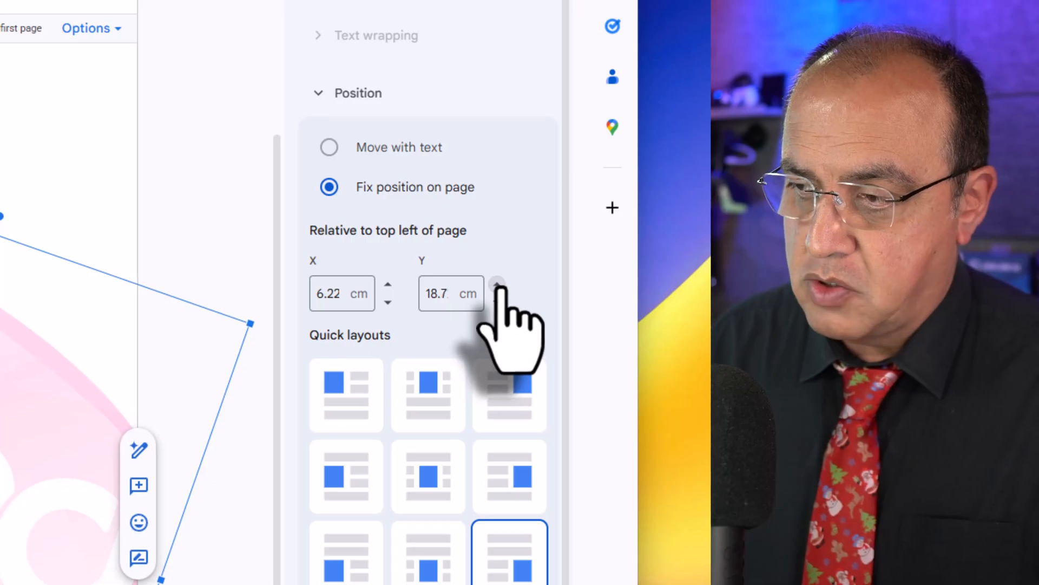
click(497, 285)
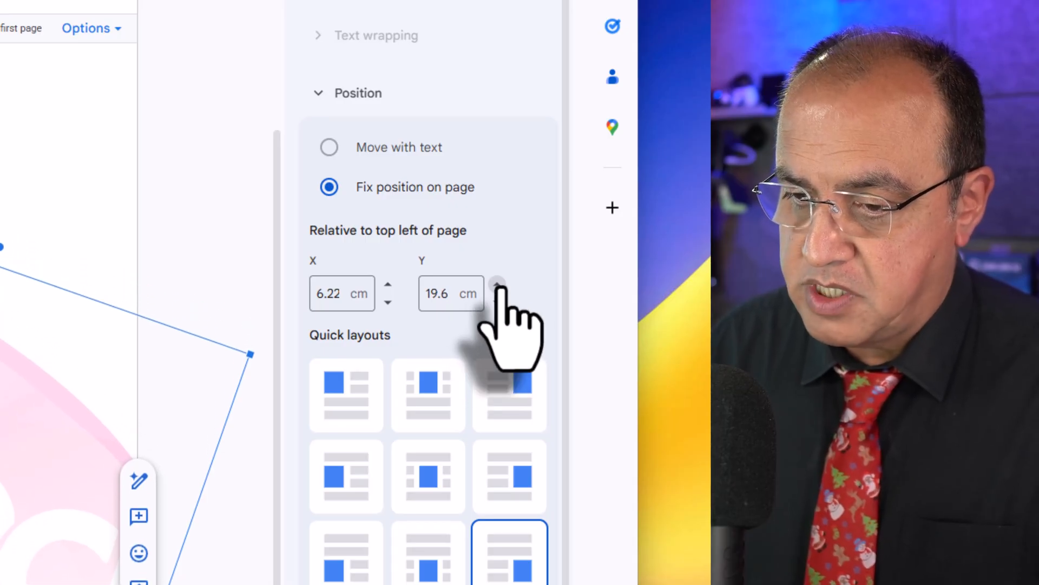
click(497, 285)
click(497, 285)
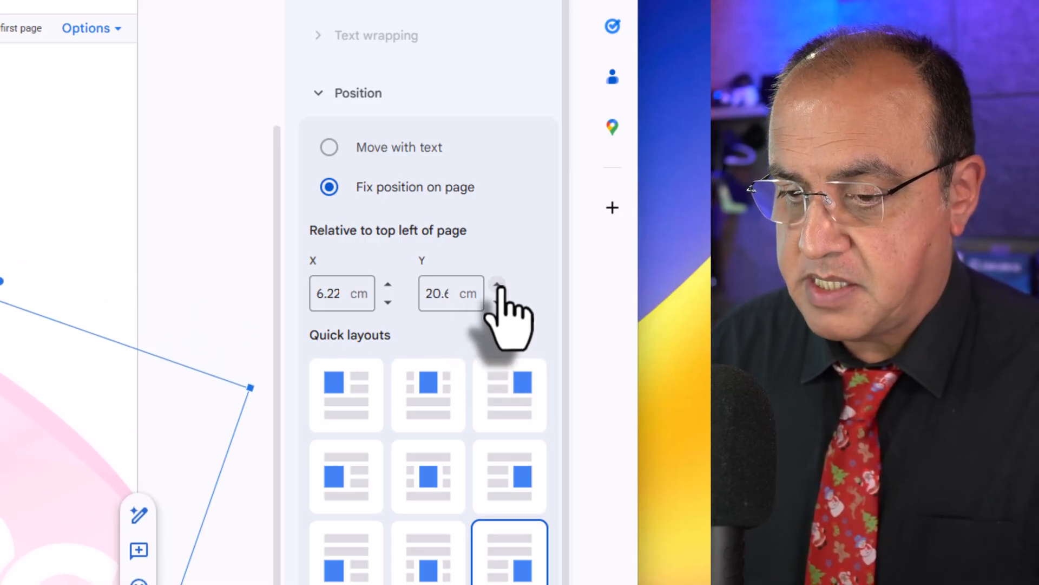
click(497, 285)
click(497, 284)
click(497, 285)
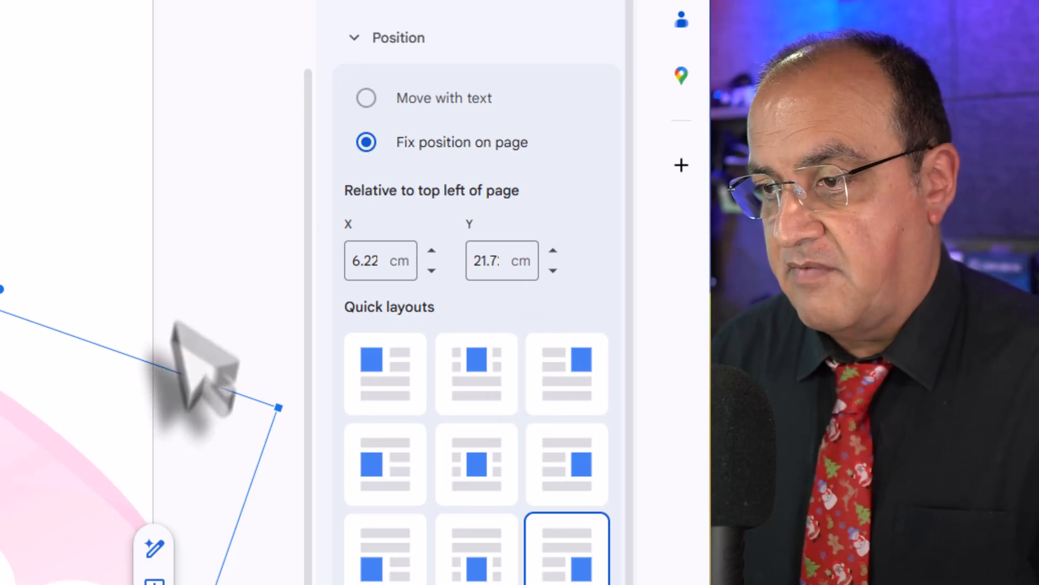
click(233, 179)
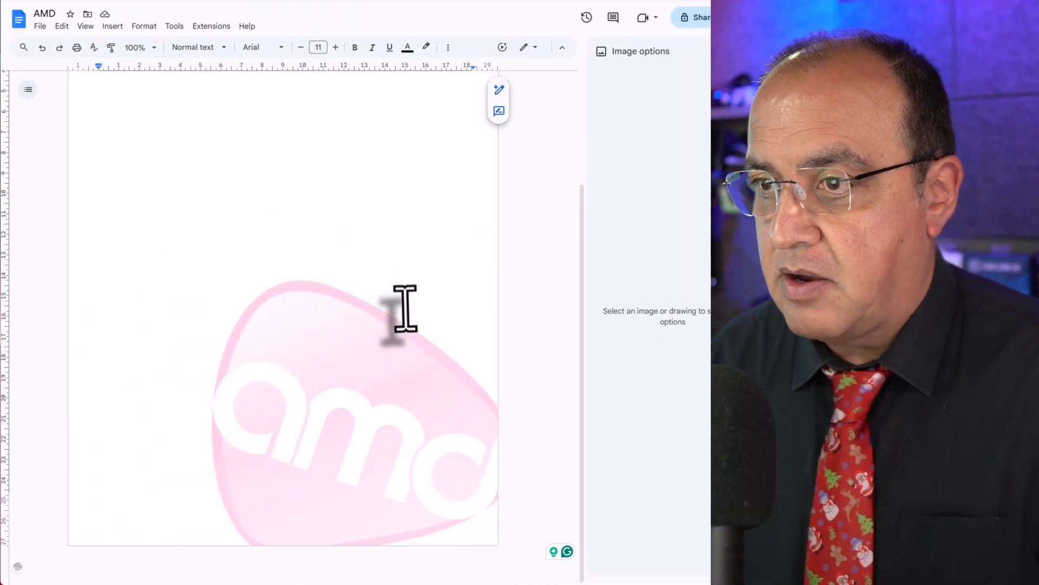
Download the letterhead as a PDF document.
scroll(405, 308, up, 5)
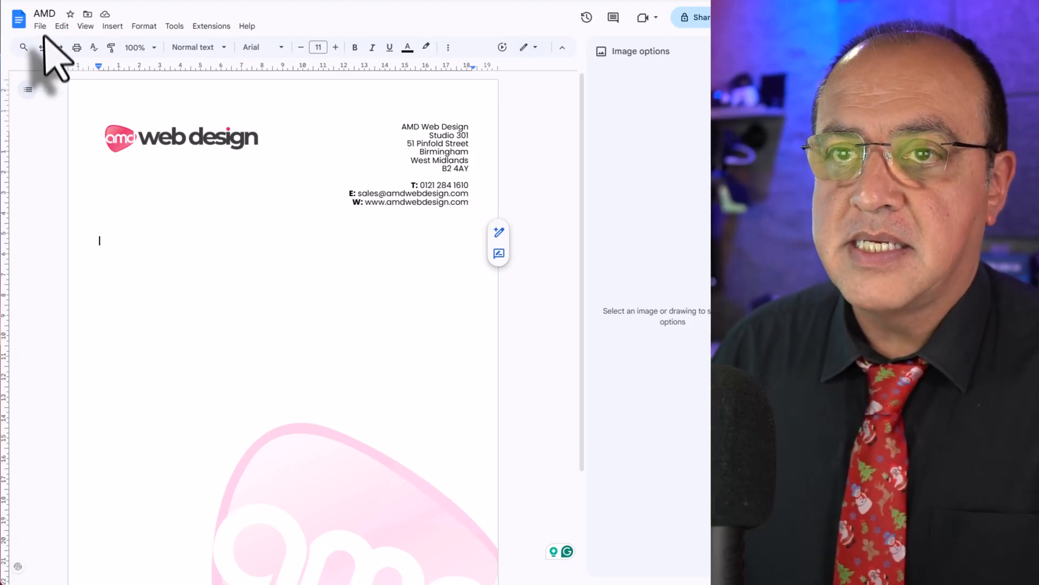
click(40, 26)
mouse_move(63, 140)
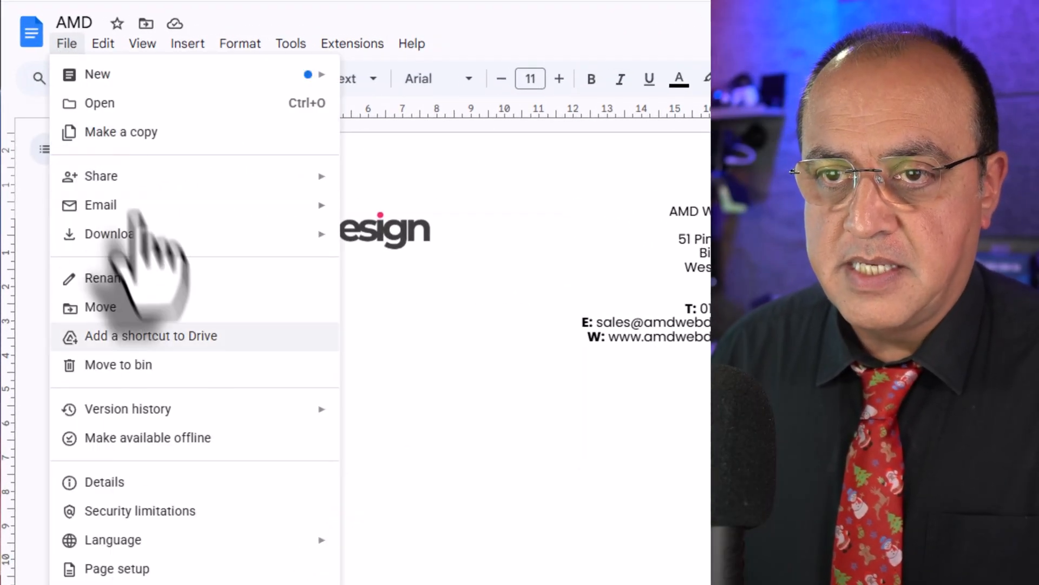
mouse_move(162, 176)
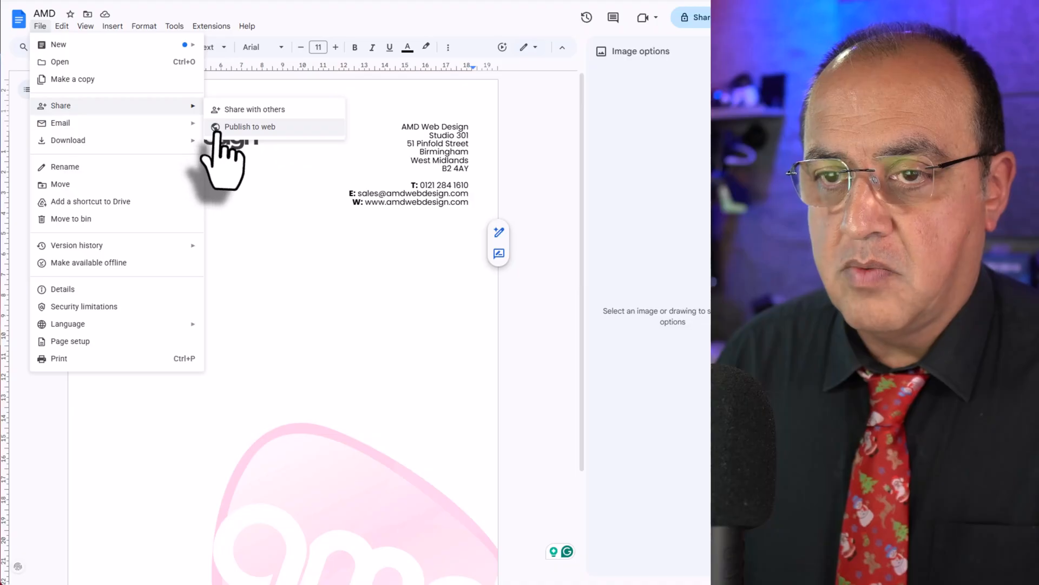
mouse_move(180, 141)
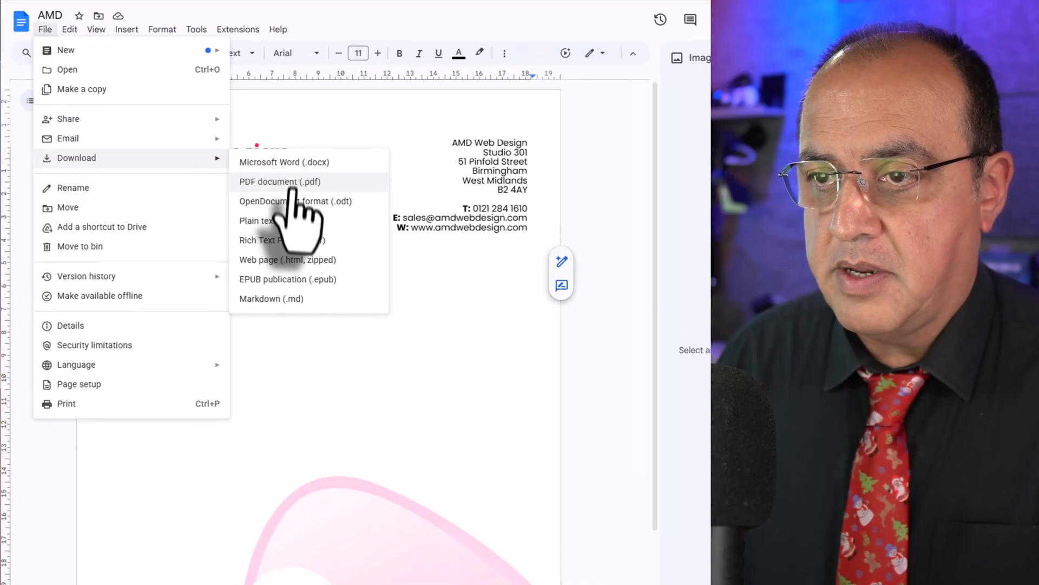
click(270, 161)
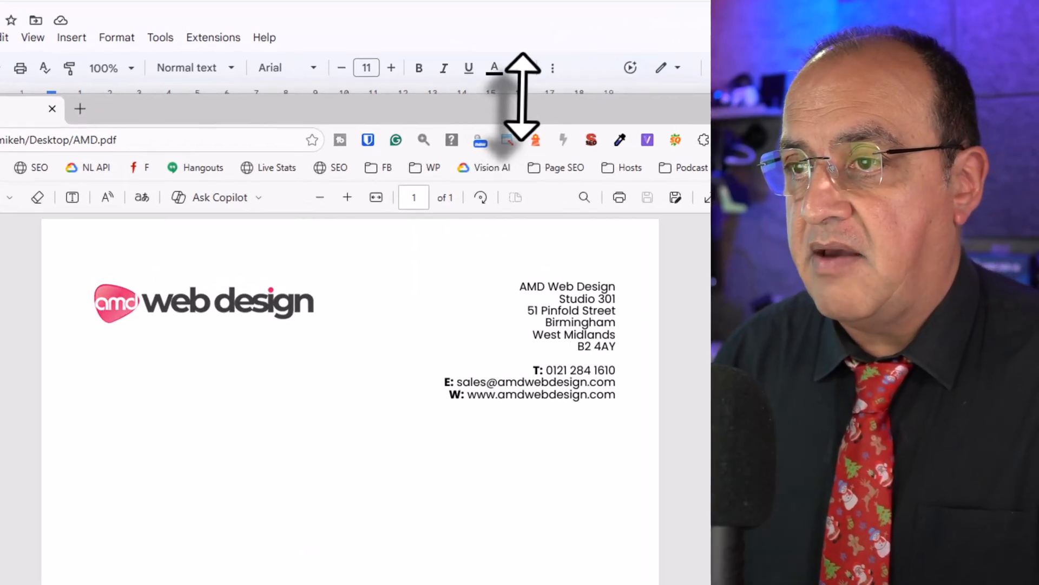
Look over the exported AMD.pdf from the header down to the watermark, and close it.
drag(435, 76, 482, 0)
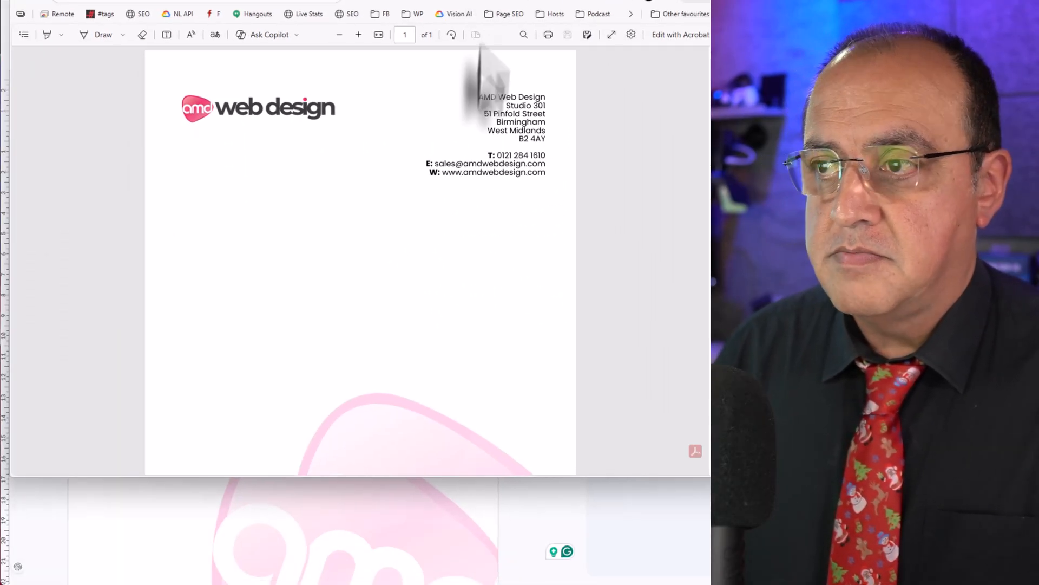
scroll(556, 178, down, 4)
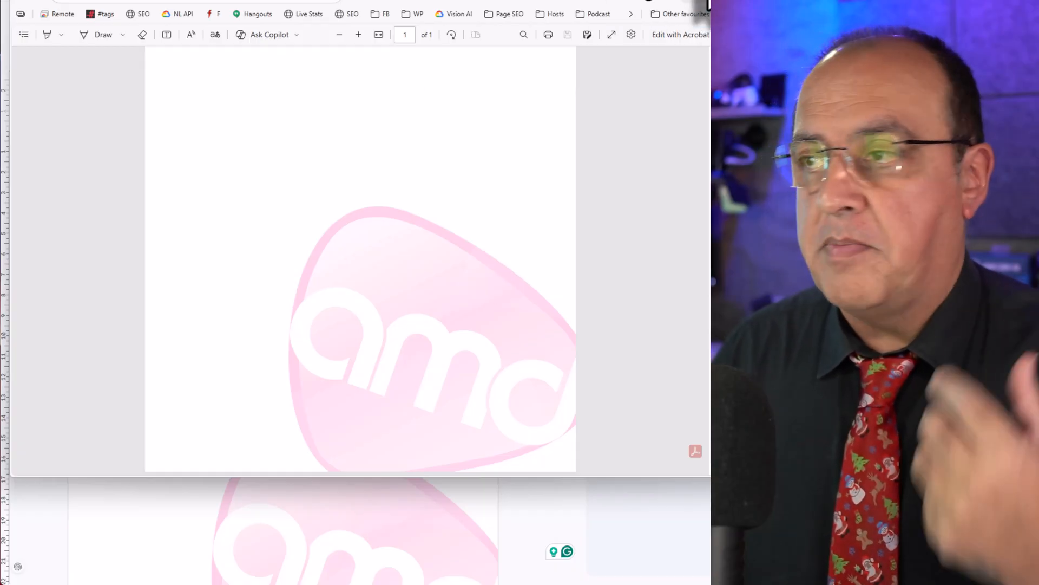
click(707, 1)
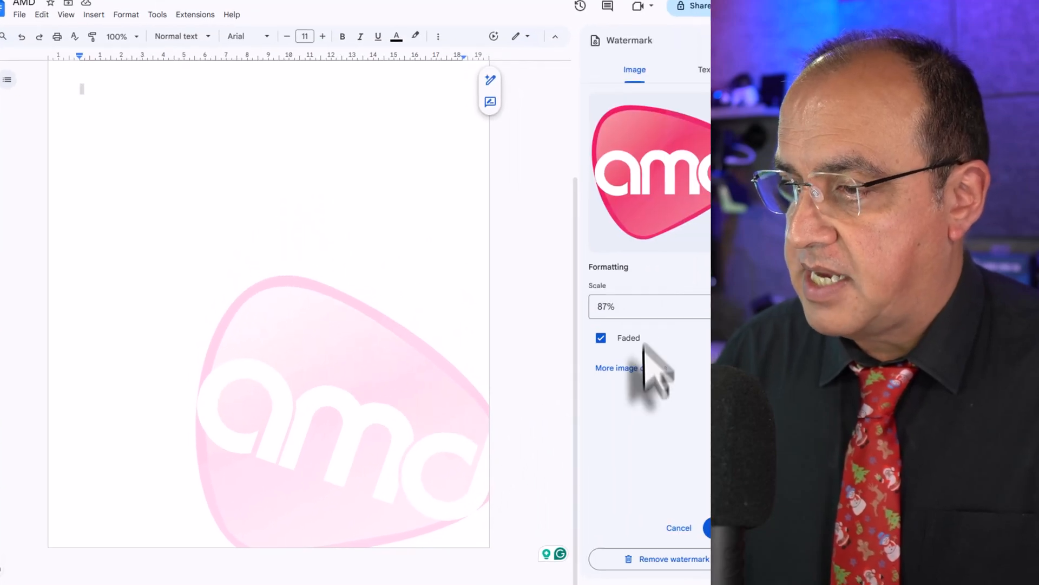
Open the watermark's additional image options, reduce its opacity to 20% and return to the document body.
click(623, 369)
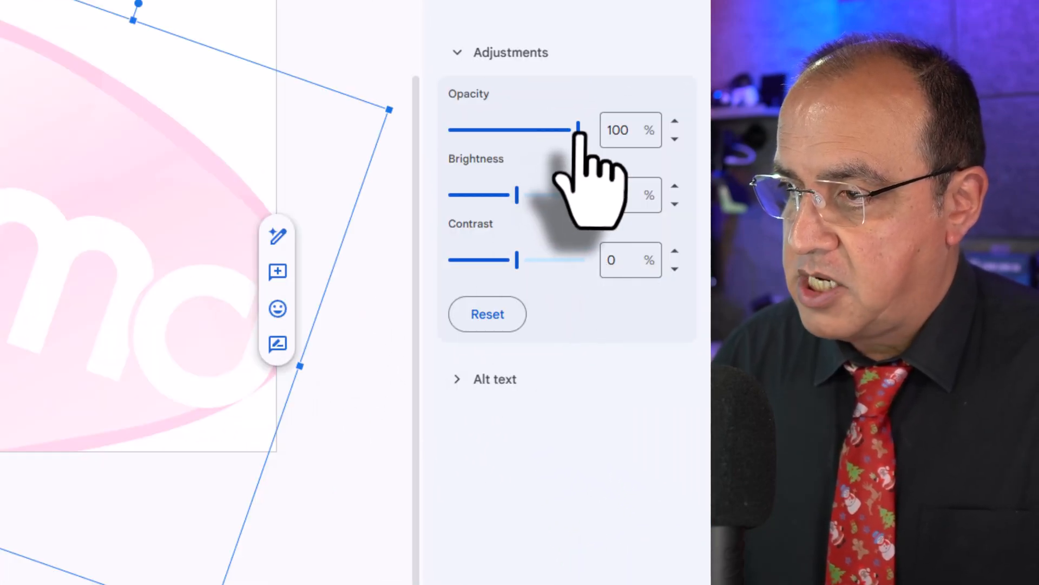
click(675, 139)
drag(577, 130, 509, 135)
right_click(458, 133)
click(457, 131)
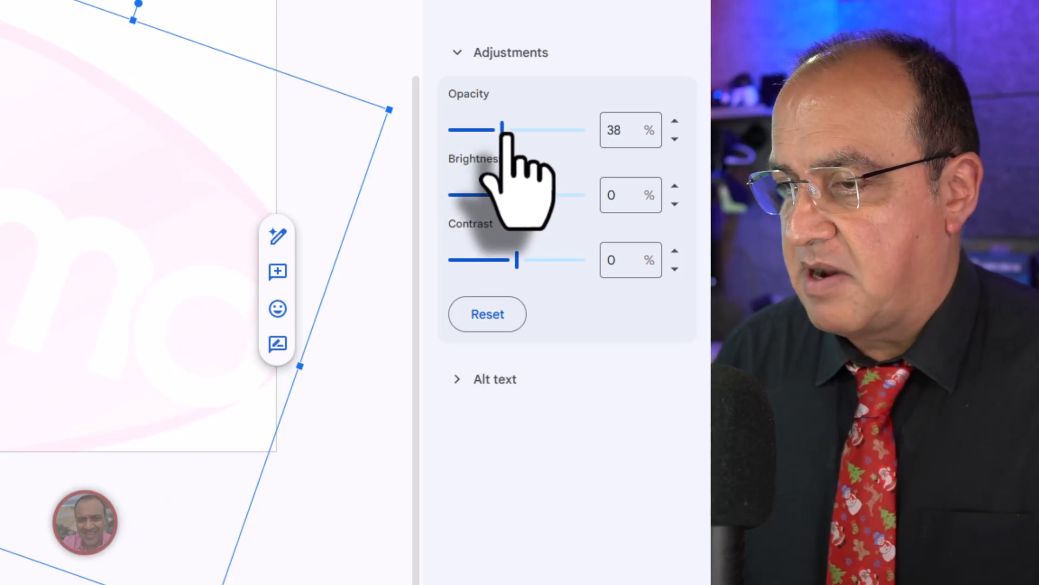
drag(494, 135, 480, 143)
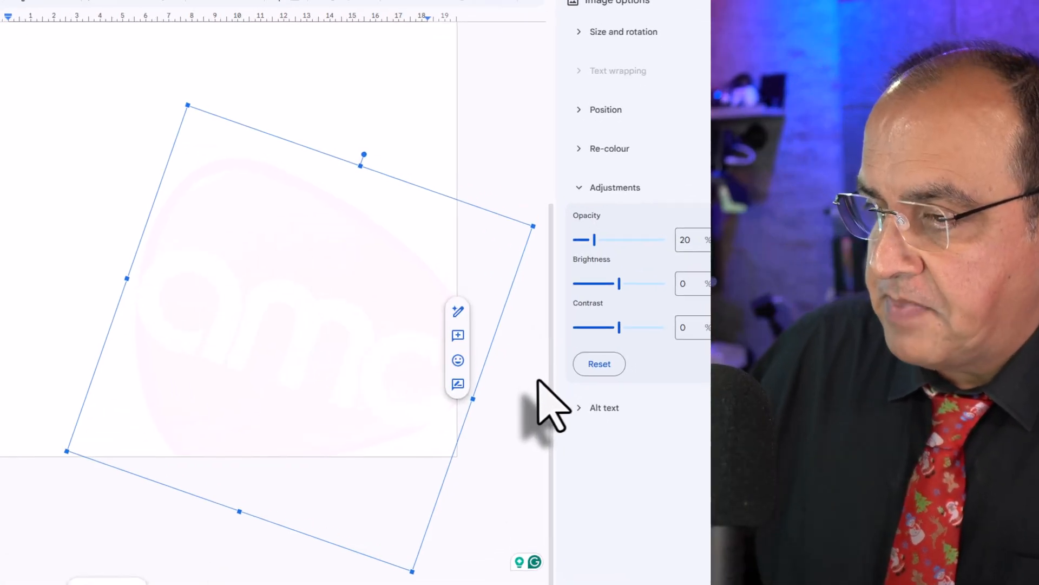
click(403, 336)
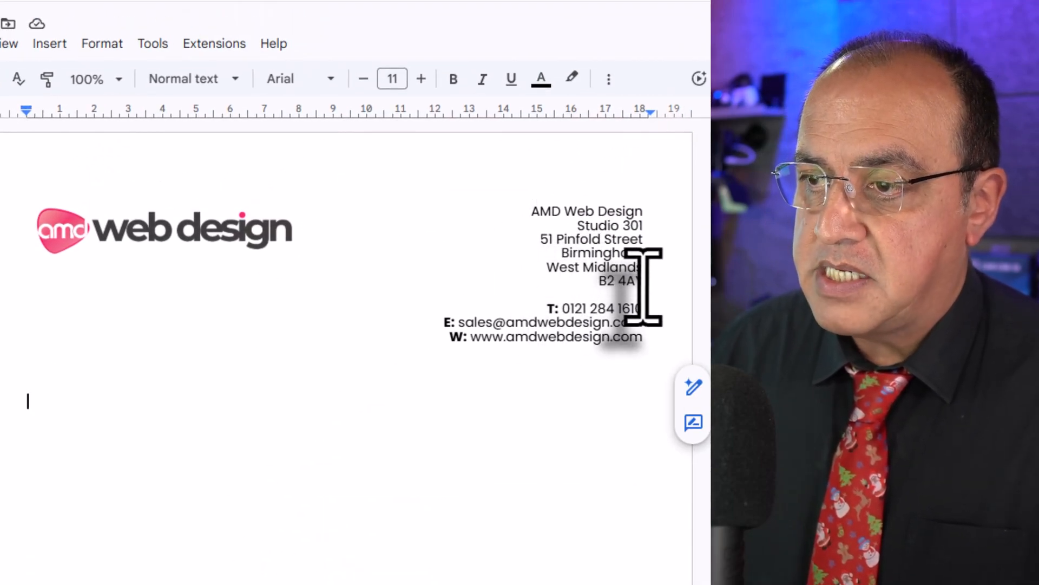
Cut the company name and postal address lines from the header, keeping the phone, e-mail and website lines.
double_click(567, 225)
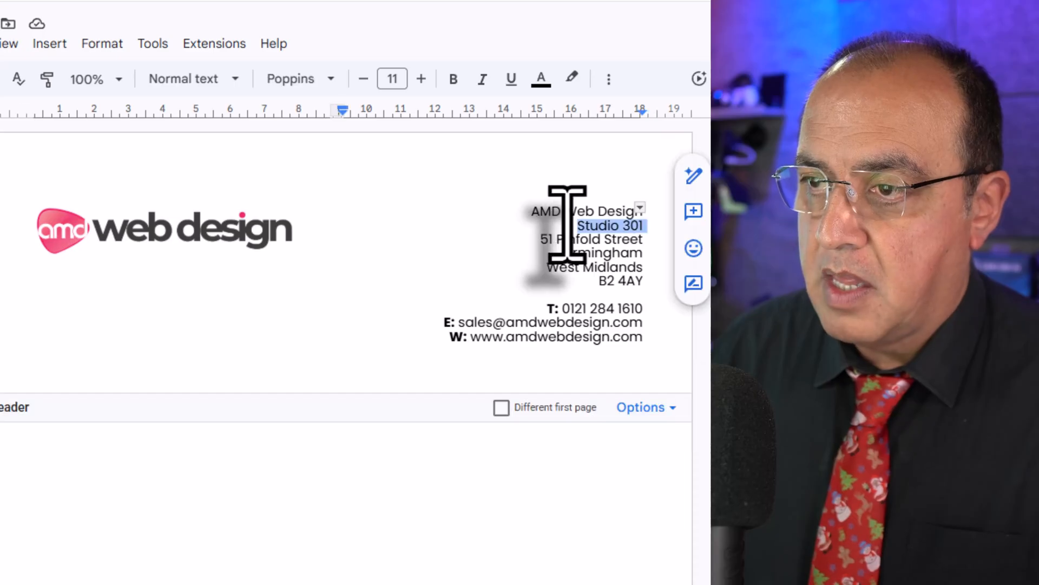
click(551, 212)
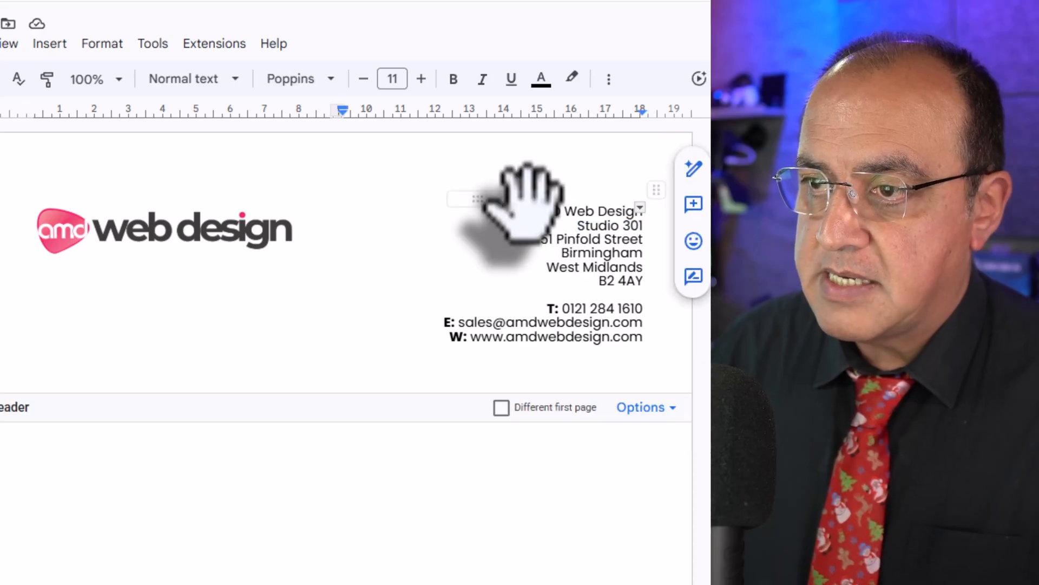
drag(536, 215, 546, 308)
key(Delete)
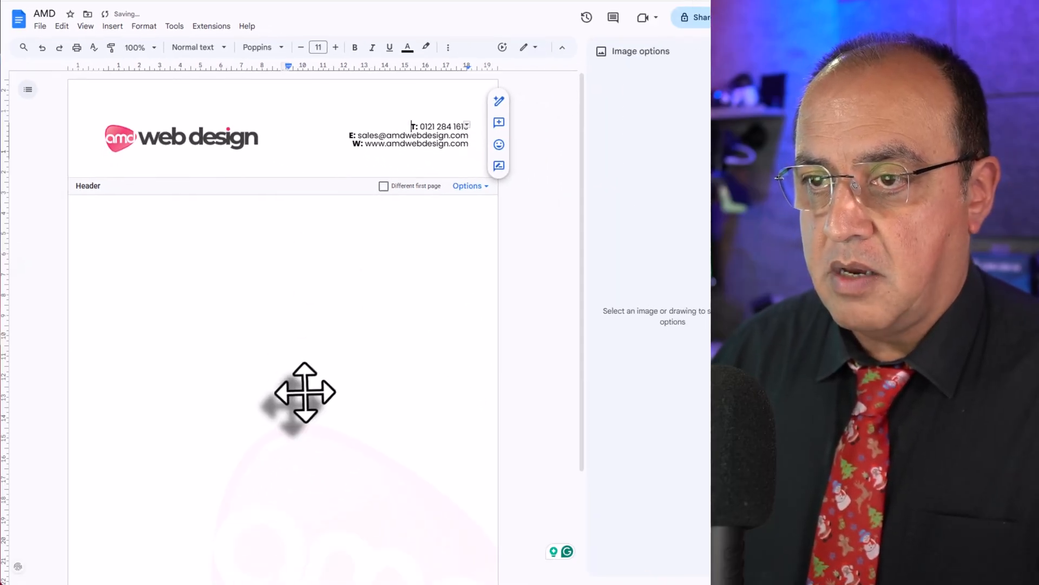
Paste the company name and address centred in the page footer and join the address lines into one comma-separated line.
scroll(305, 392, down, 3)
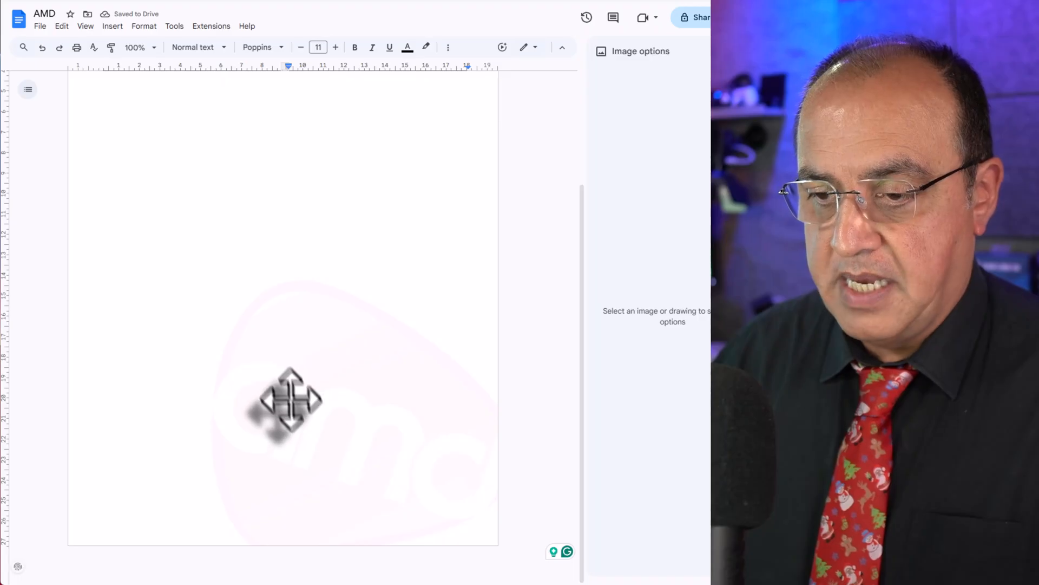
click(286, 521)
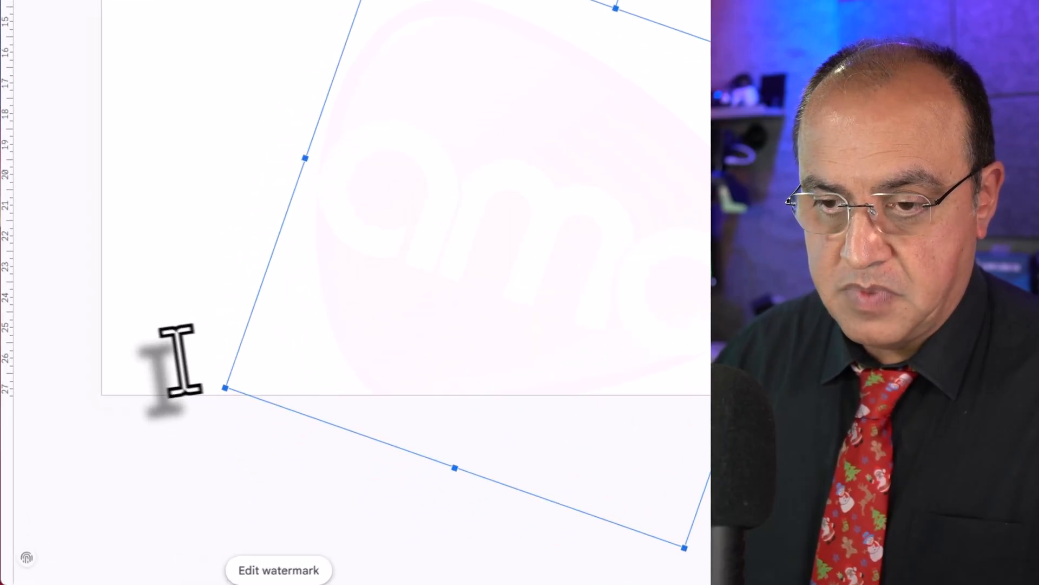
click(118, 431)
double_click(132, 492)
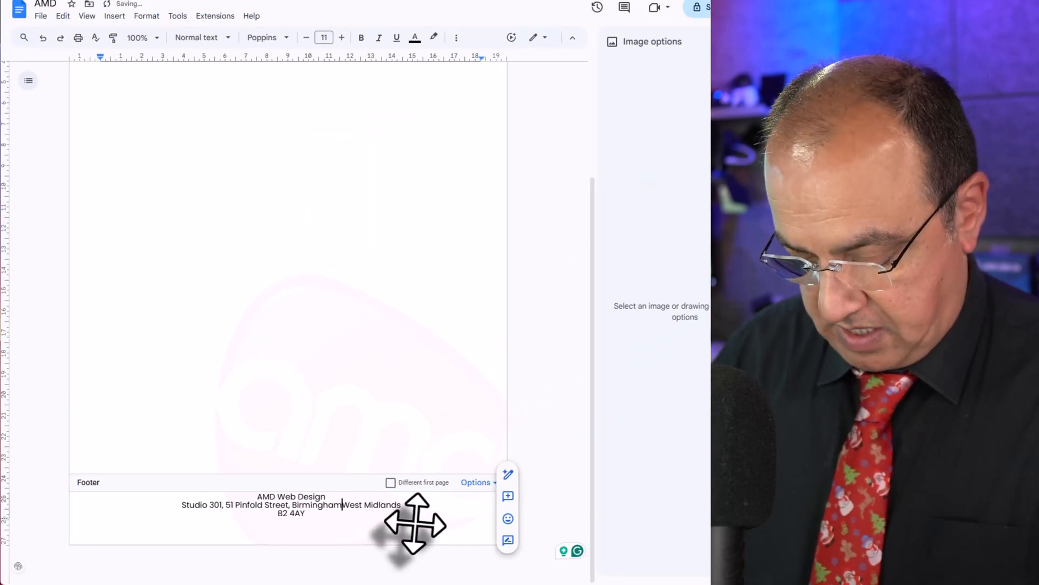
text(,)
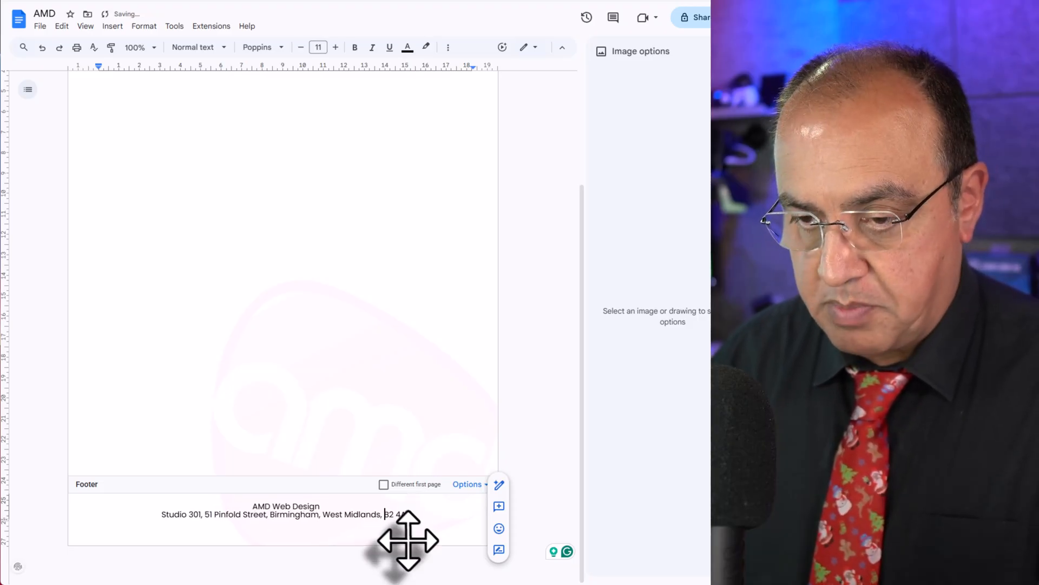
Move the company name from the footer back above the header's phone line, separated by a blank line, and check the page.
triple_click(306, 507)
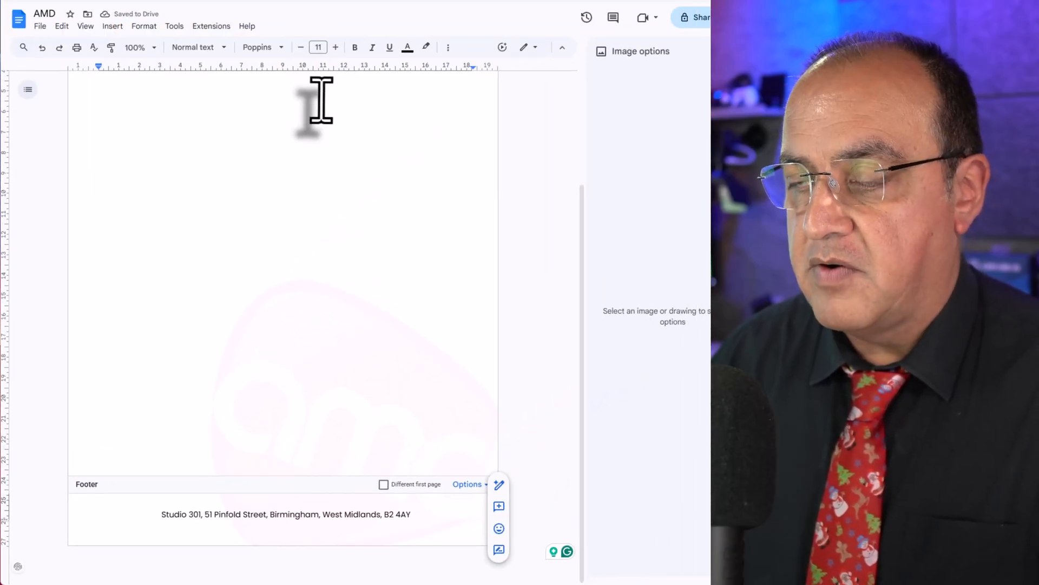
scroll(321, 100, up, 3)
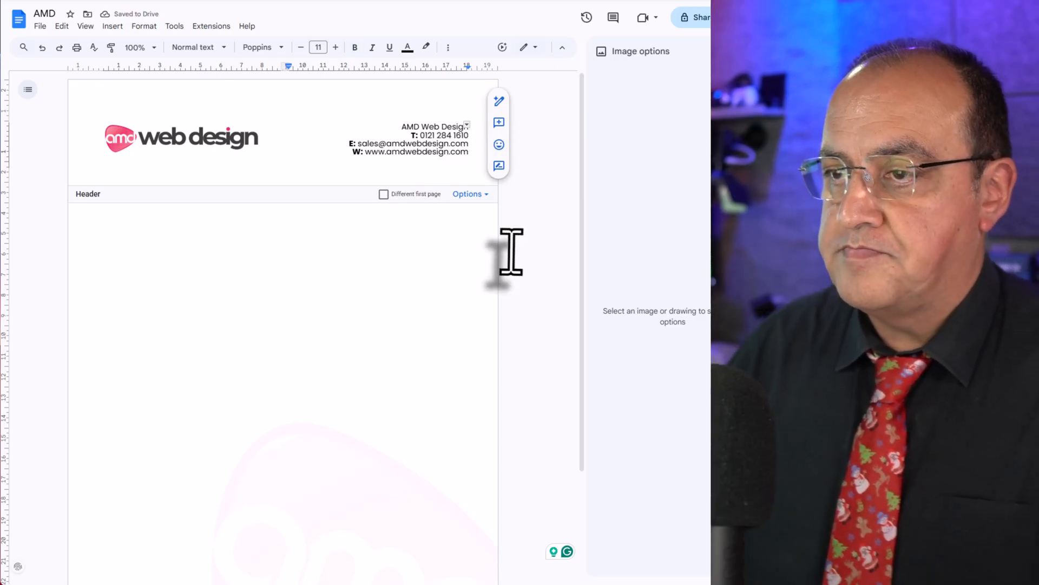
key(Return)
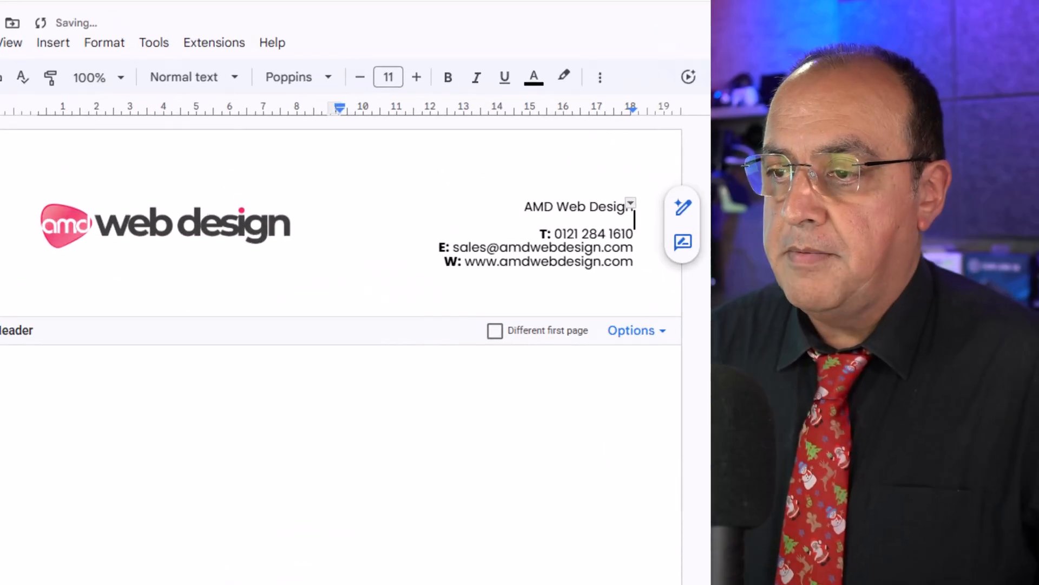
click(518, 323)
scroll(174, 428, down, 4)
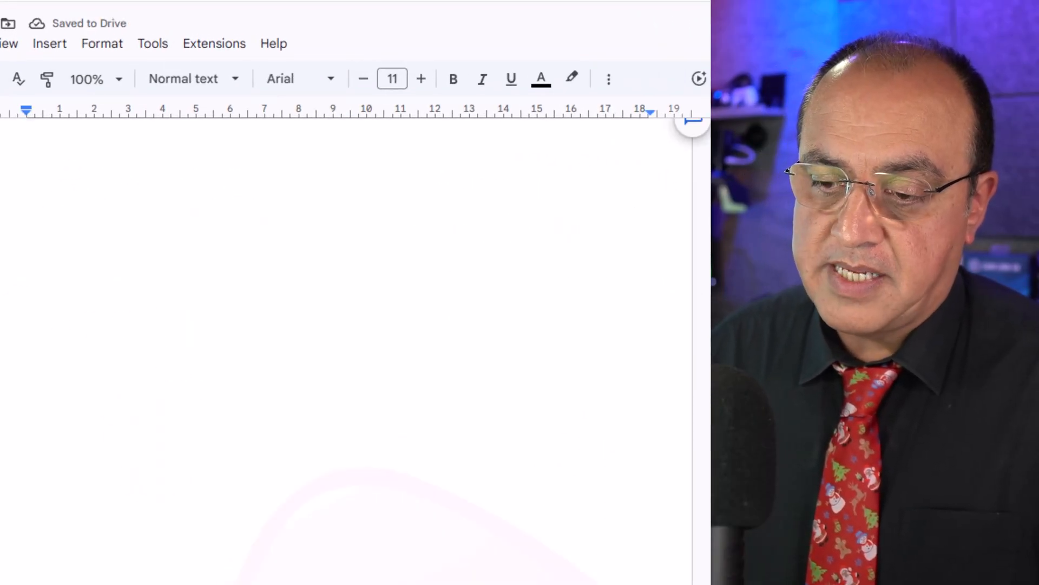
scroll(240, 577, up, 4)
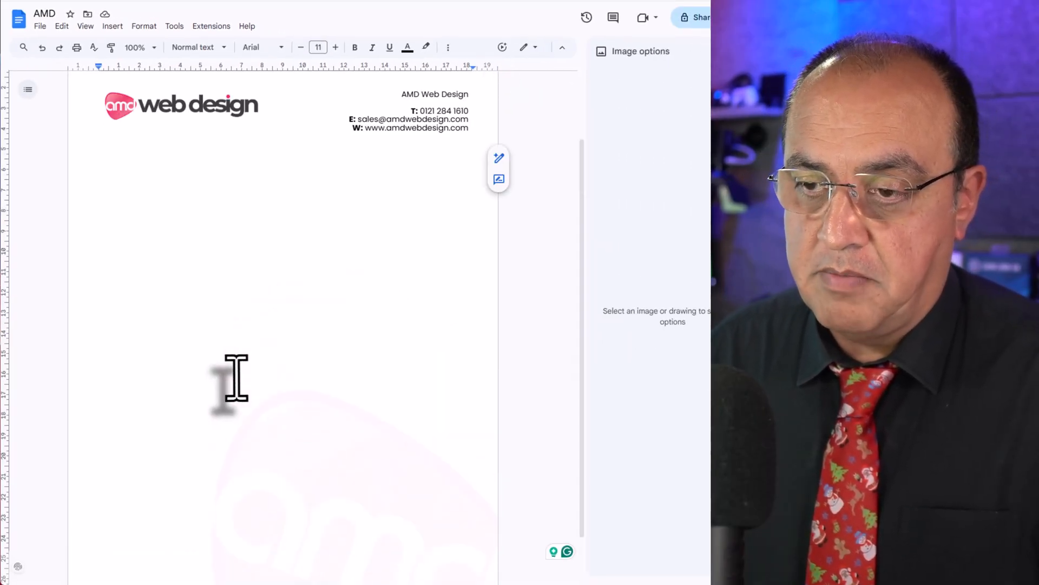
scroll(237, 378, up, 1)
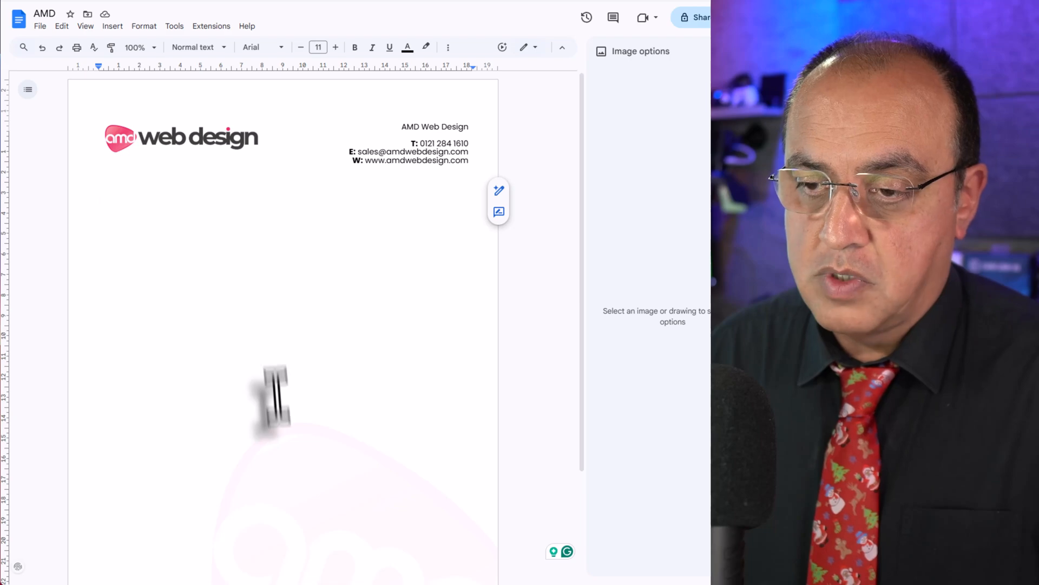